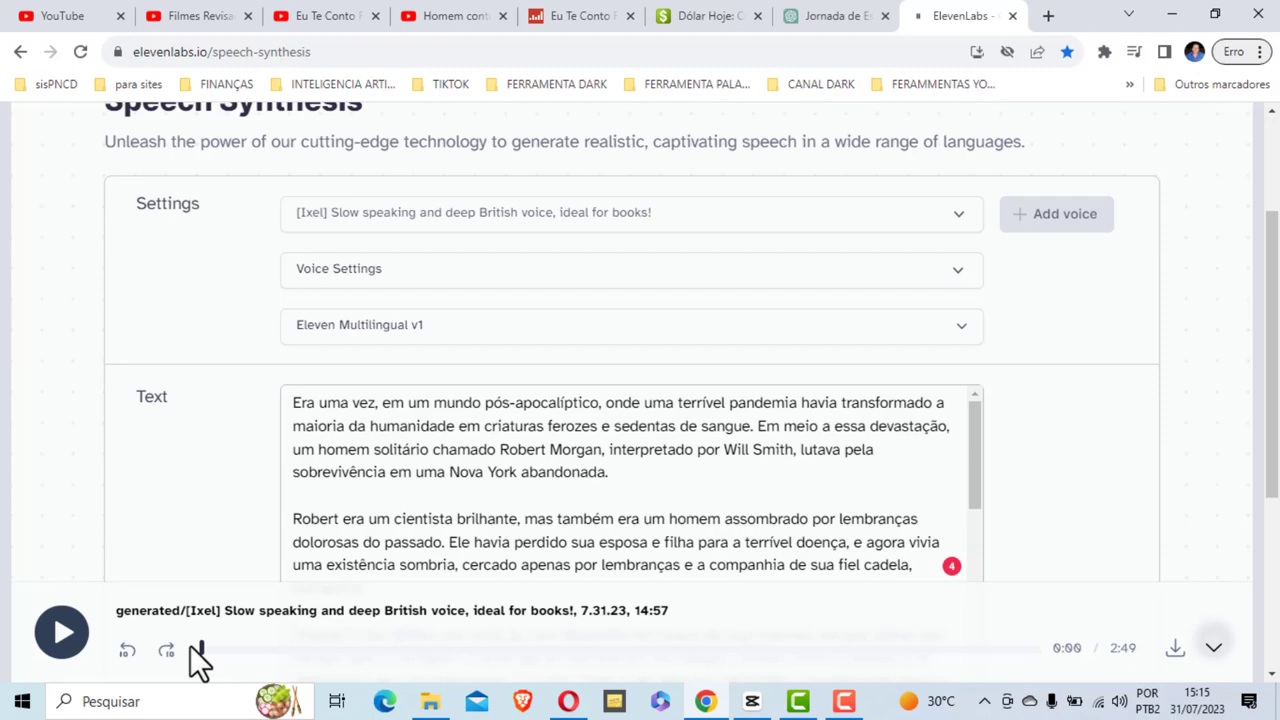
Review the narration script and browse the available premade voices in the voice list without changing the selected voice.
{"action": "scroll", "coordinate": [608, 423], "scroll_direction": "down", "scroll_amount": 4}
{"action": "scroll", "coordinate": [686, 343], "scroll_direction": "down", "scroll_amount": 3}
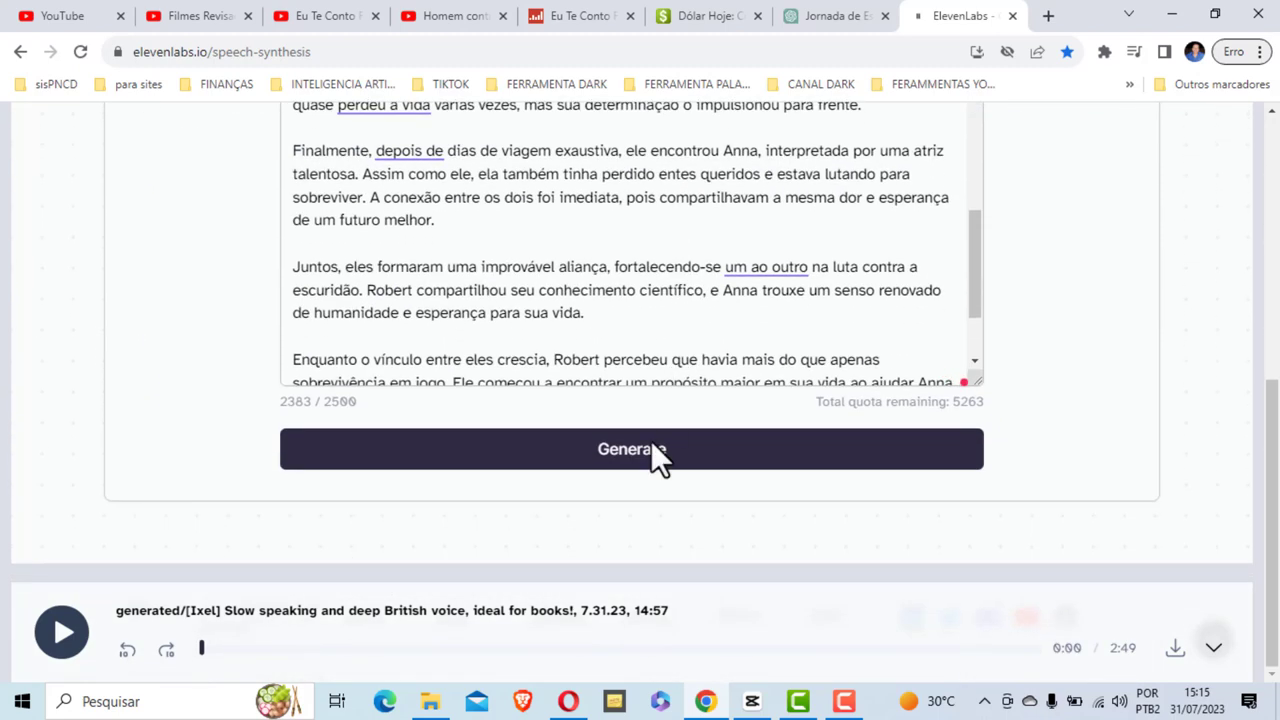
{"action": "left_click", "coordinate": [640, 449]}
{"action": "scroll", "coordinate": [664, 430], "scroll_direction": "up", "scroll_amount": 5}
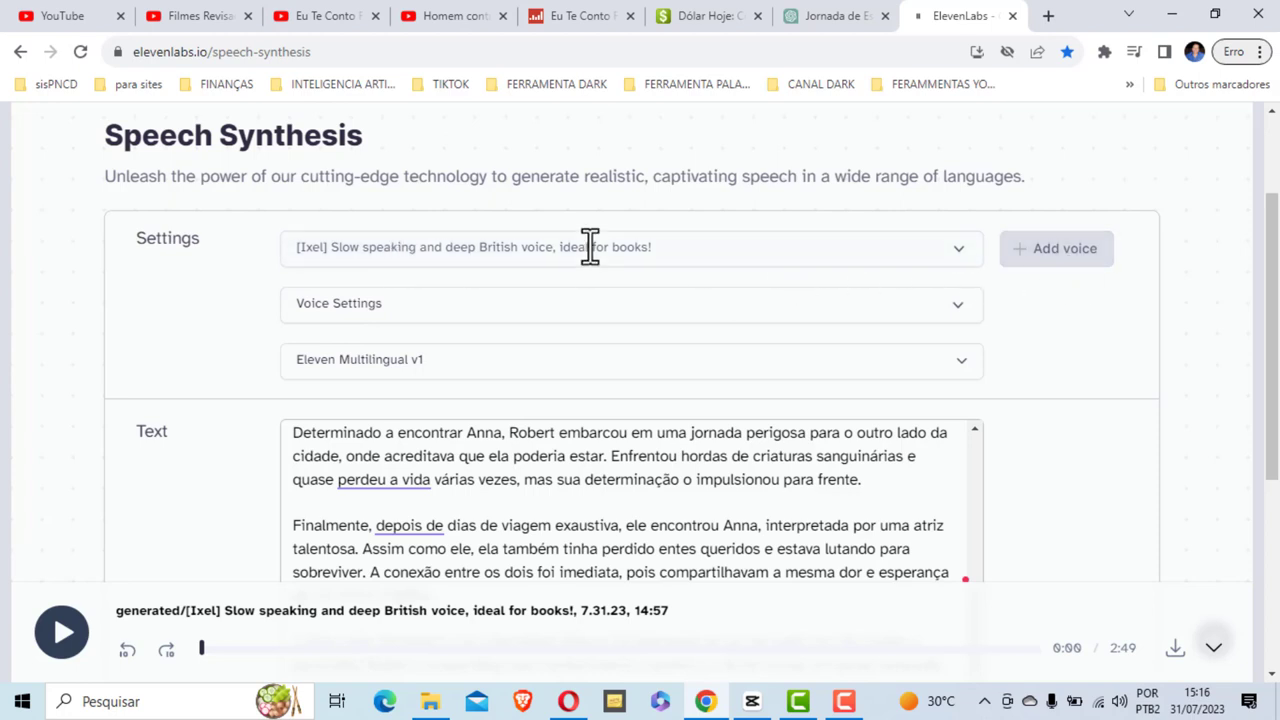
{"action": "left_click", "coordinate": [914, 256]}
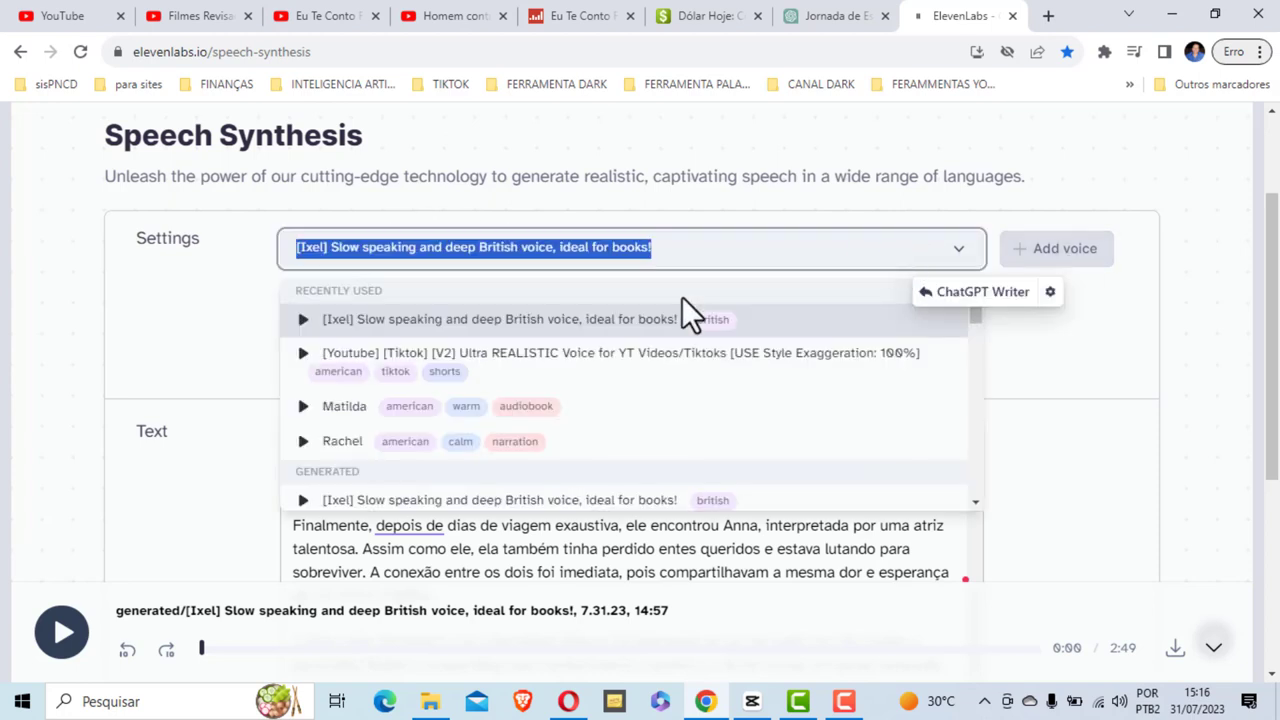
{"action": "scroll", "coordinate": [348, 413], "scroll_direction": "down", "scroll_amount": 1}
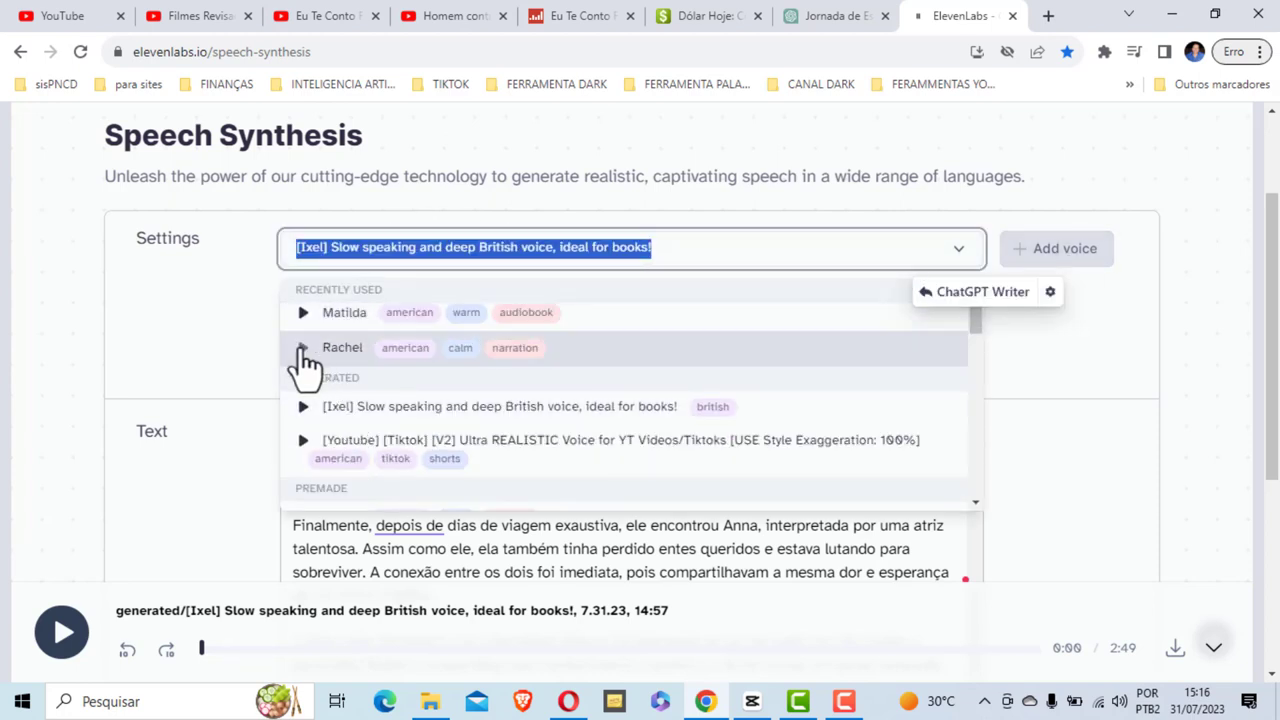
{"action": "scroll", "coordinate": [326, 367], "scroll_direction": "down", "scroll_amount": 3}
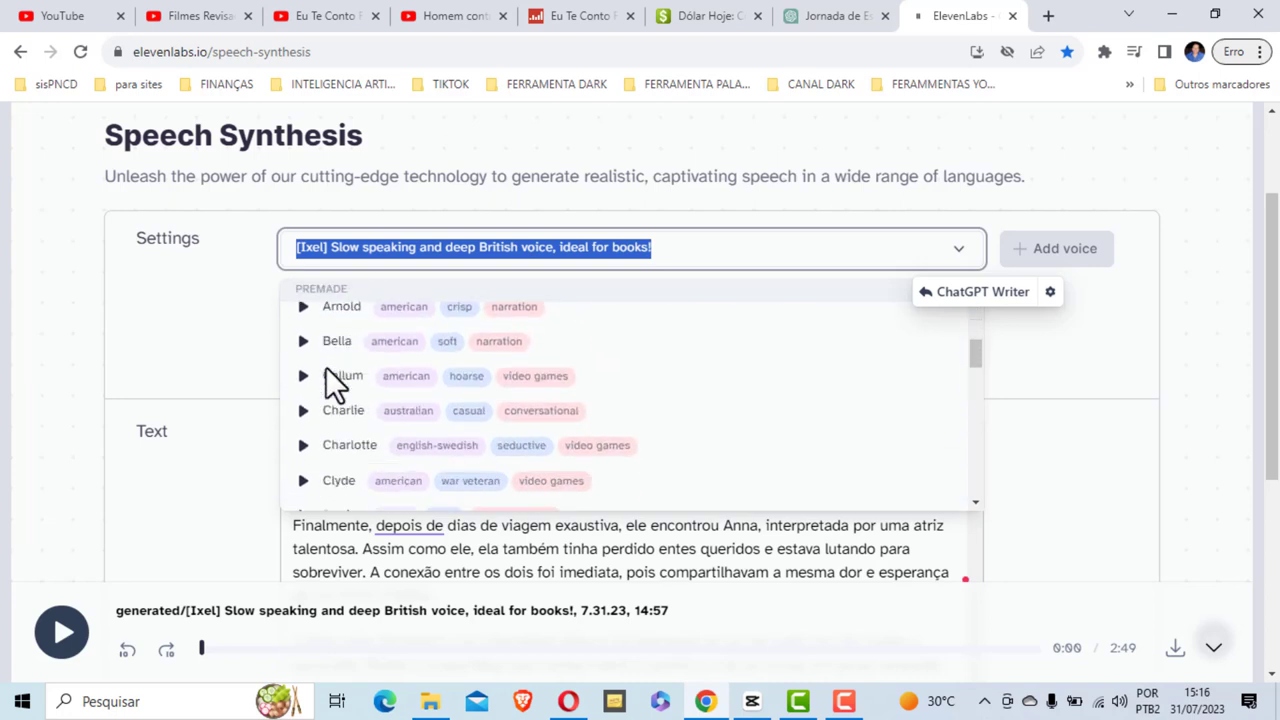
{"action": "left_click", "coordinate": [1070, 344]}
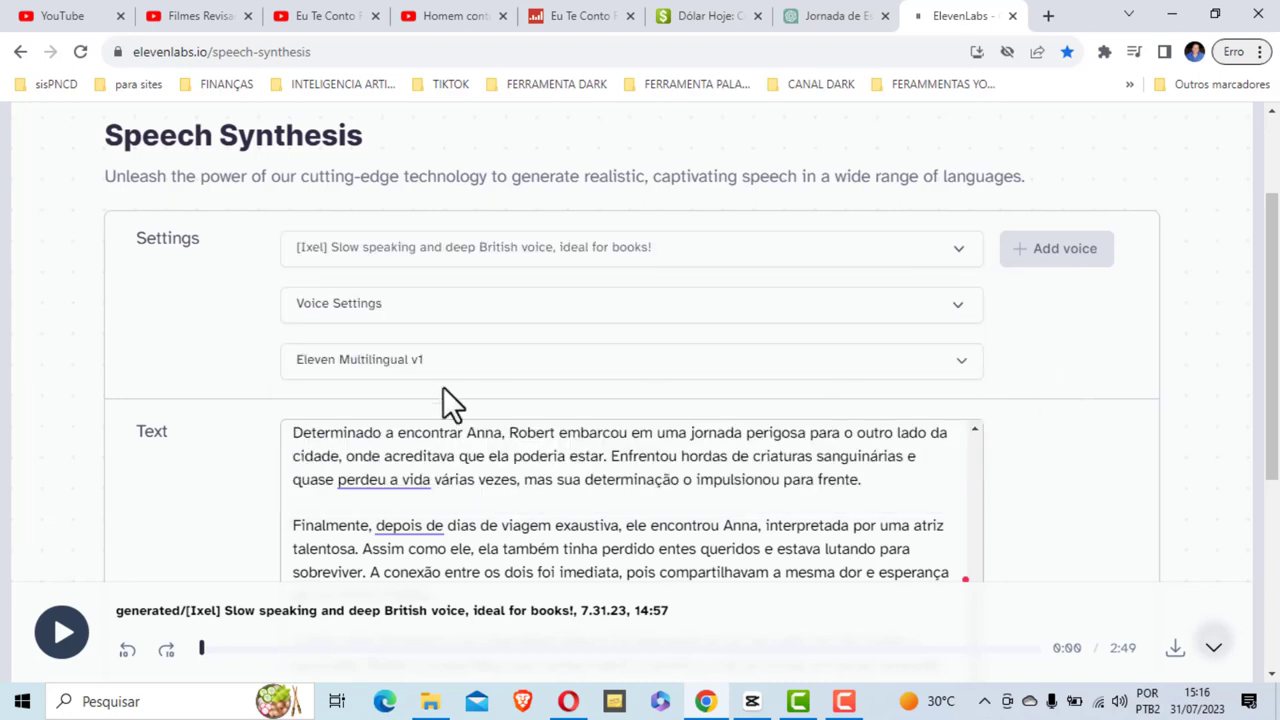
Play the opening seconds of the generated narration and pause the playback.
{"action": "scroll", "coordinate": [218, 316], "scroll_direction": "down", "scroll_amount": 1}
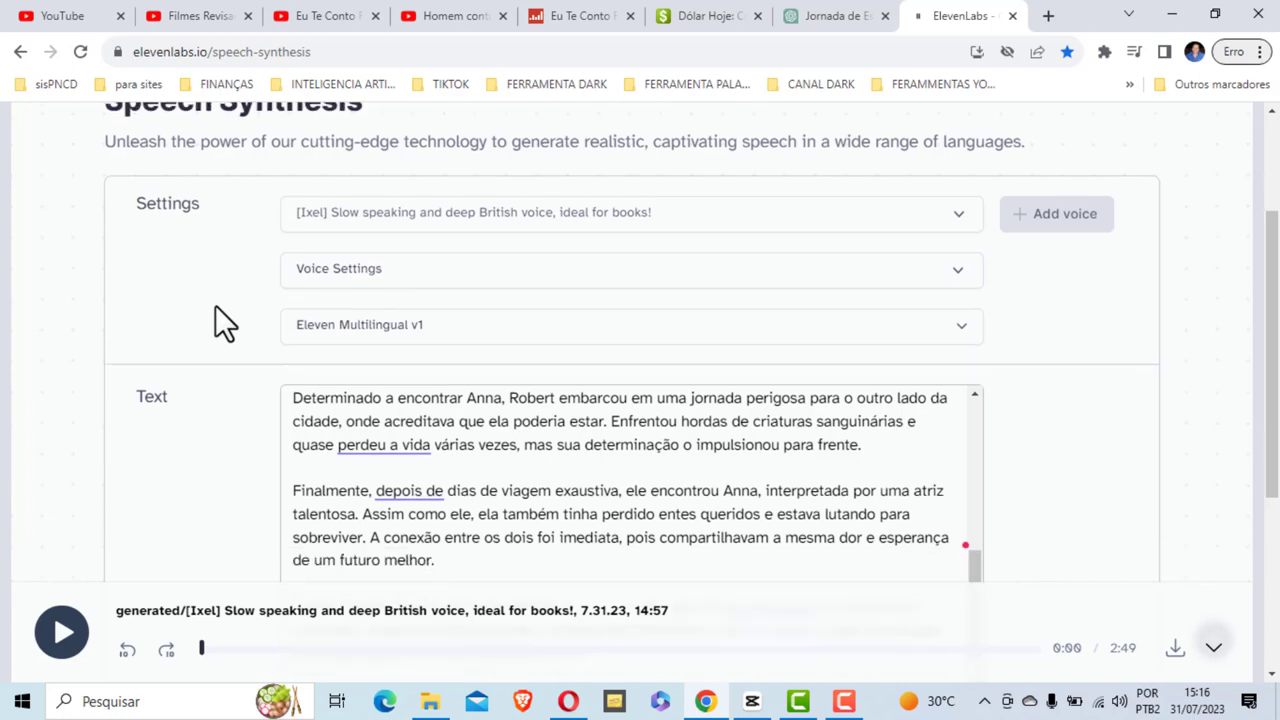
{"action": "scroll", "coordinate": [215, 307], "scroll_direction": "down", "scroll_amount": 3}
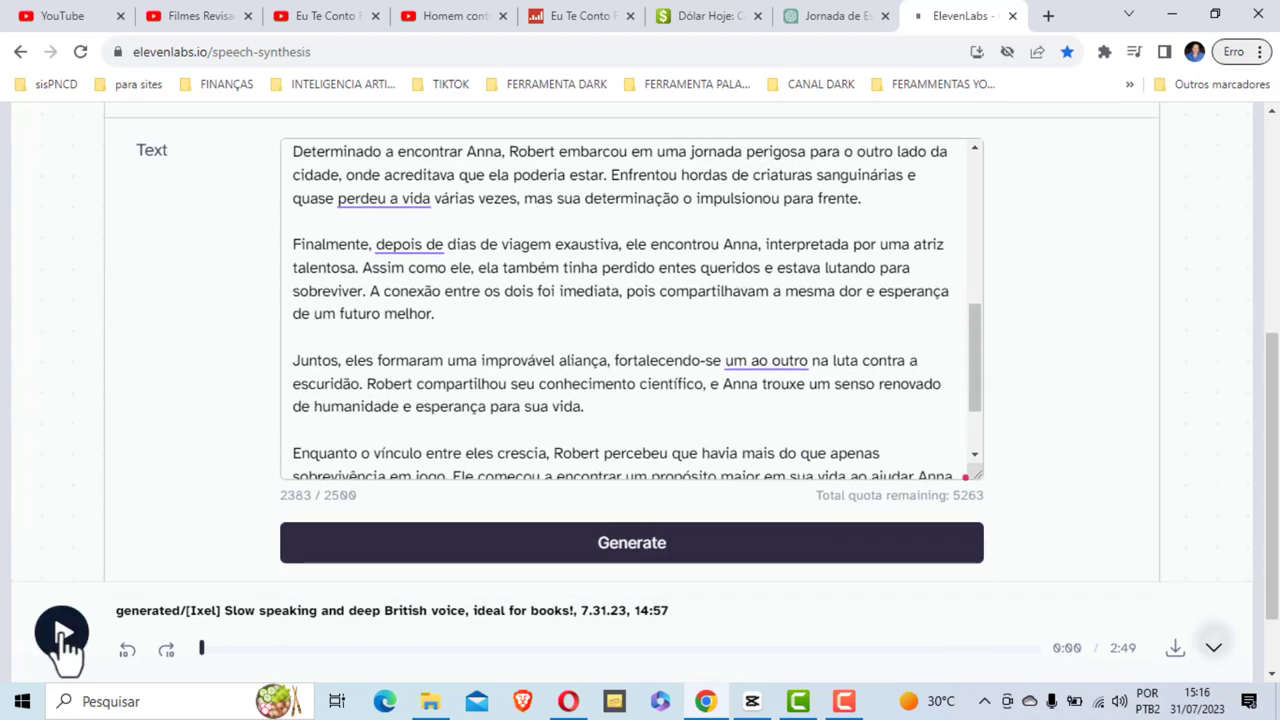
{"action": "left_click", "coordinate": [62, 638]}
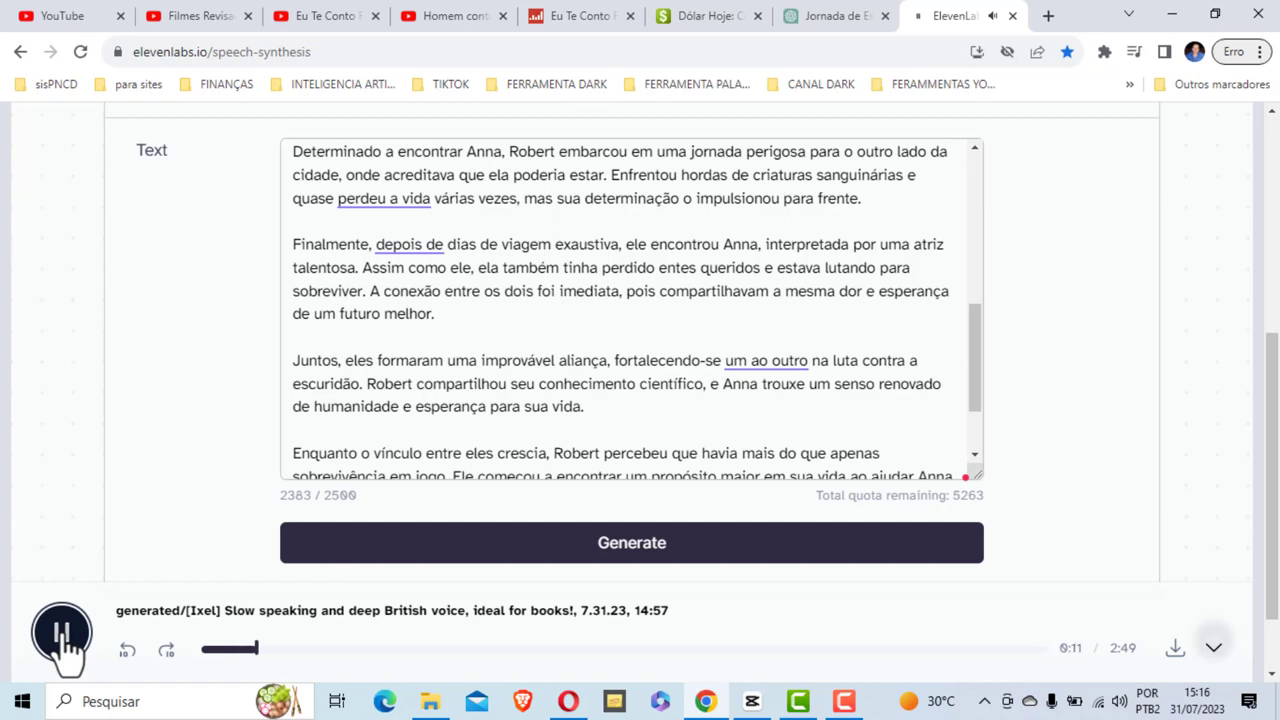
{"action": "left_click", "coordinate": [62, 632]}
{"action": "scroll", "coordinate": [568, 440], "scroll_direction": "up", "scroll_amount": 10}
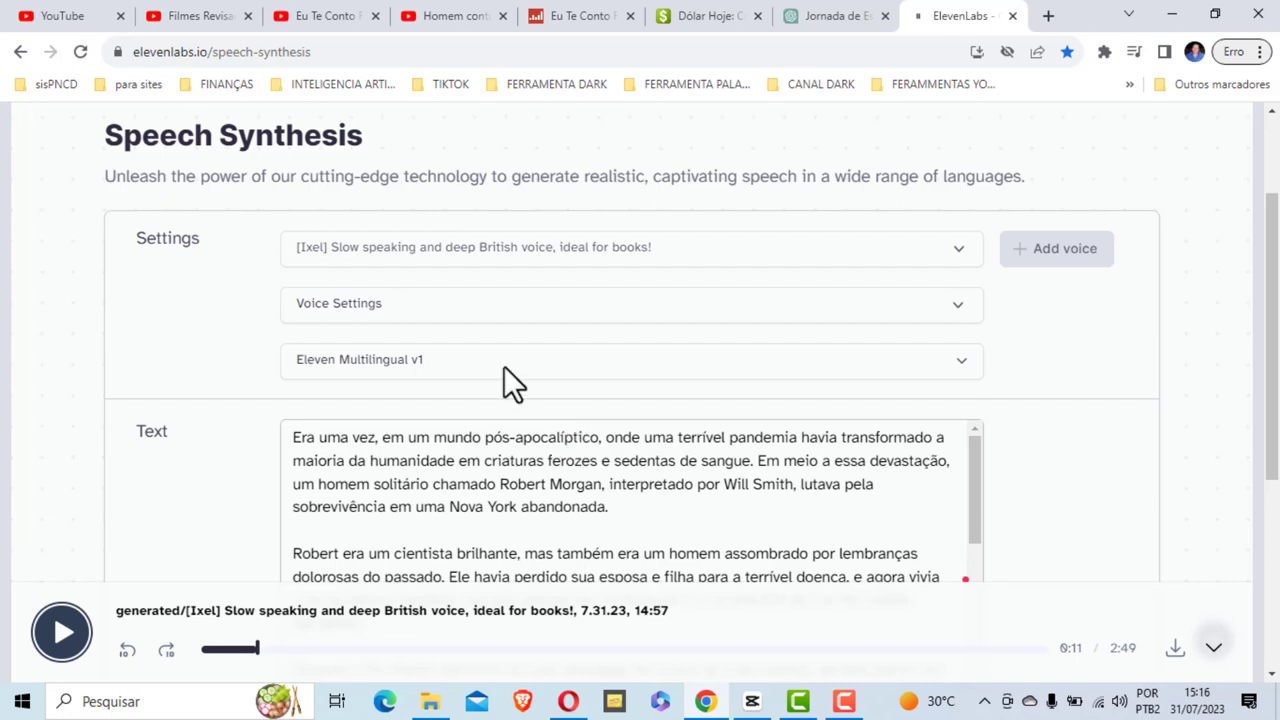
{"action": "scroll", "coordinate": [450, 330], "scroll_direction": "up", "scroll_amount": 1}
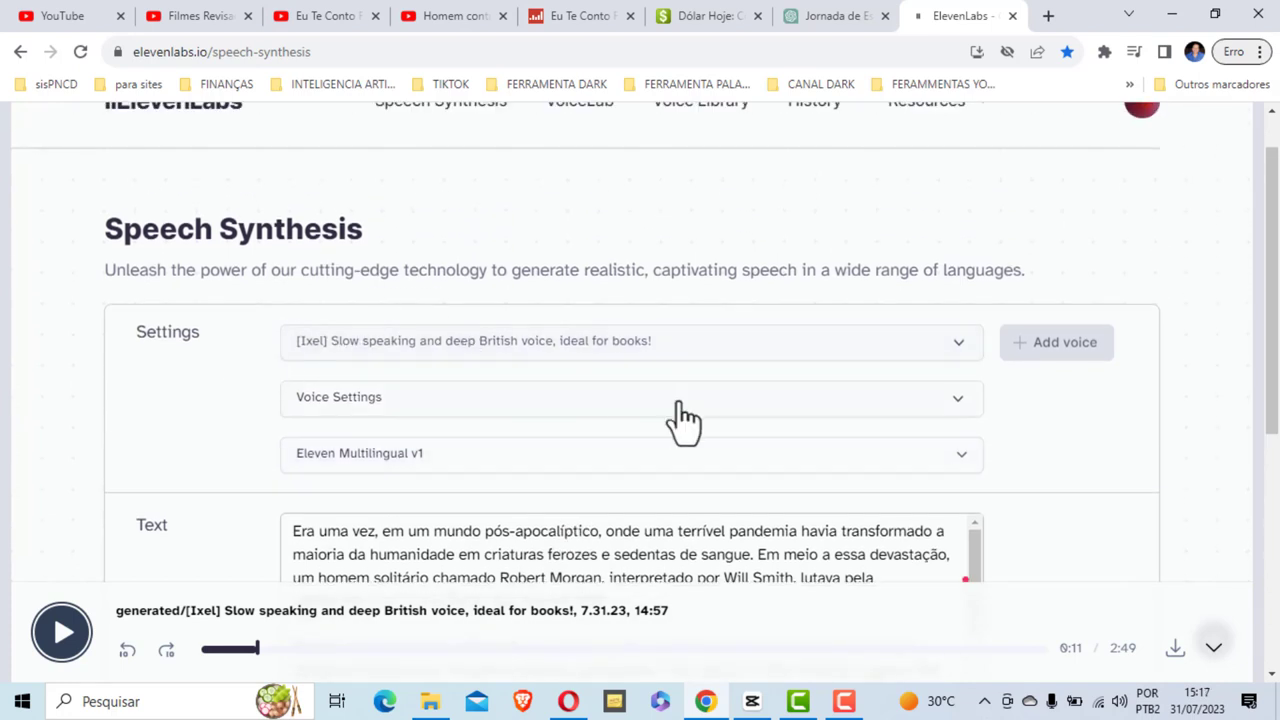
{"action": "scroll", "coordinate": [245, 335], "scroll_direction": "down", "scroll_amount": 2}
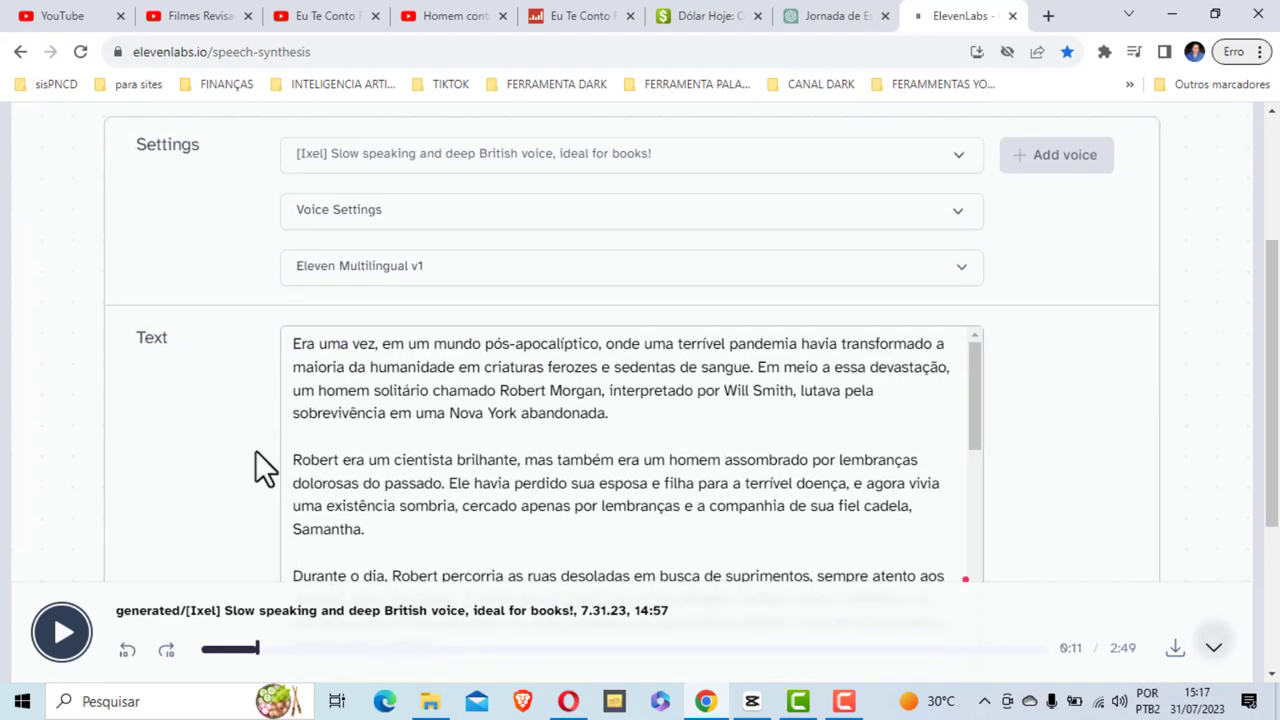
{"action": "scroll", "coordinate": [181, 379], "scroll_direction": "up", "scroll_amount": 2}
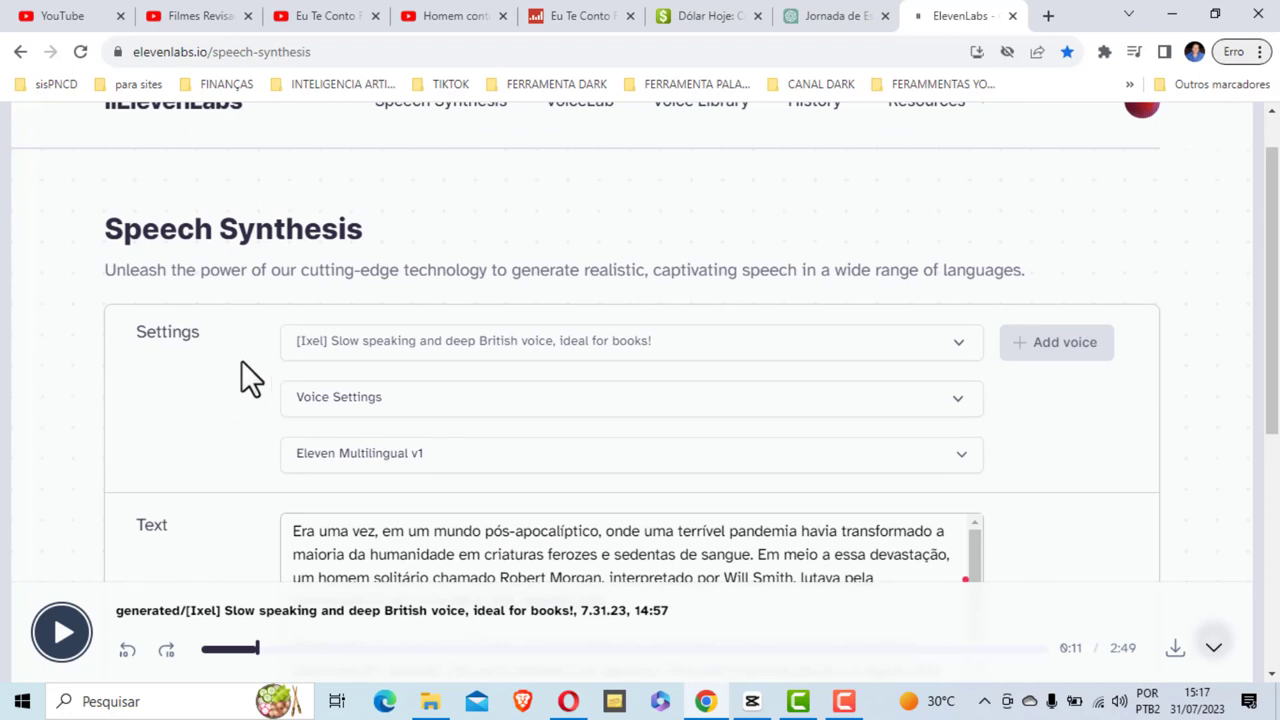
{"action": "scroll", "coordinate": [229, 386], "scroll_direction": "down", "scroll_amount": 2}
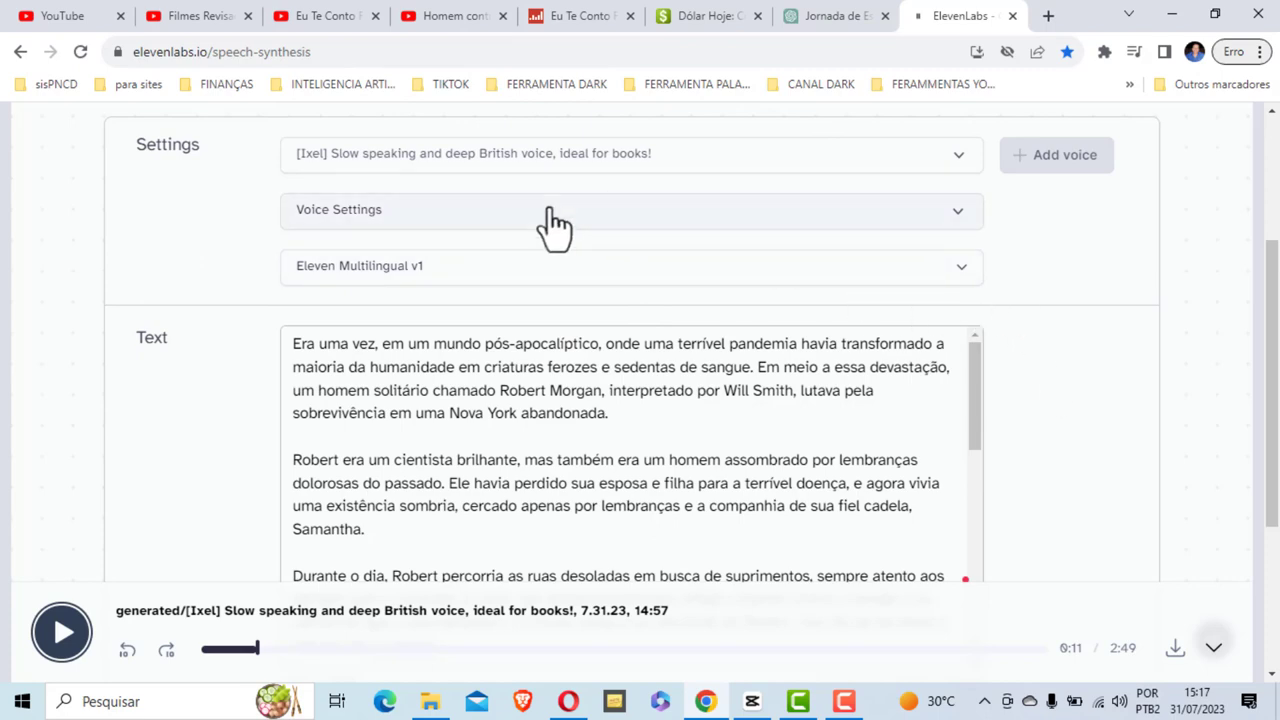
Switch to CapCut and examine the start of the timeline with the film clips, narration and background music tracks.
{"action": "left_click", "coordinate": [752, 703]}
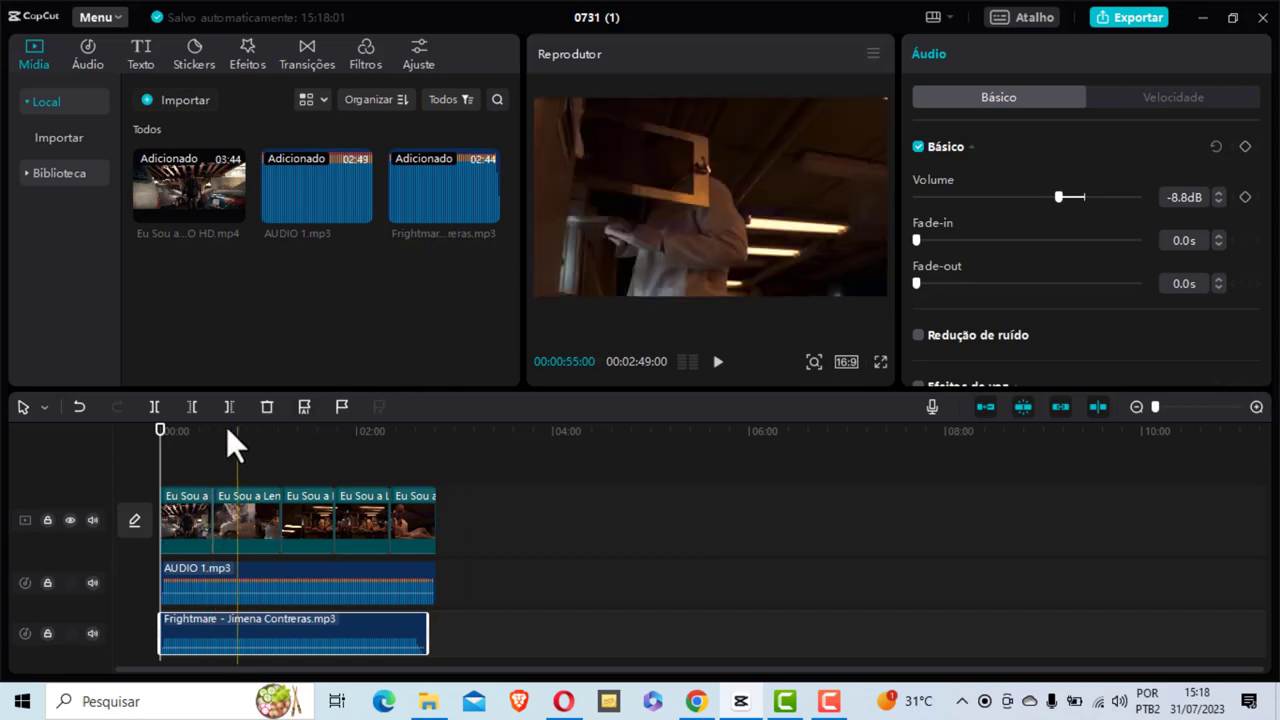
{"action": "left_click", "coordinate": [169, 436]}
{"action": "mouse_move", "coordinate": [169, 440]}
{"action": "left_mouse_down"}
{"action": "mouse_move", "coordinate": [266, 458]}
{"action": "mouse_move", "coordinate": [157, 457]}
{"action": "left_mouse_up"}
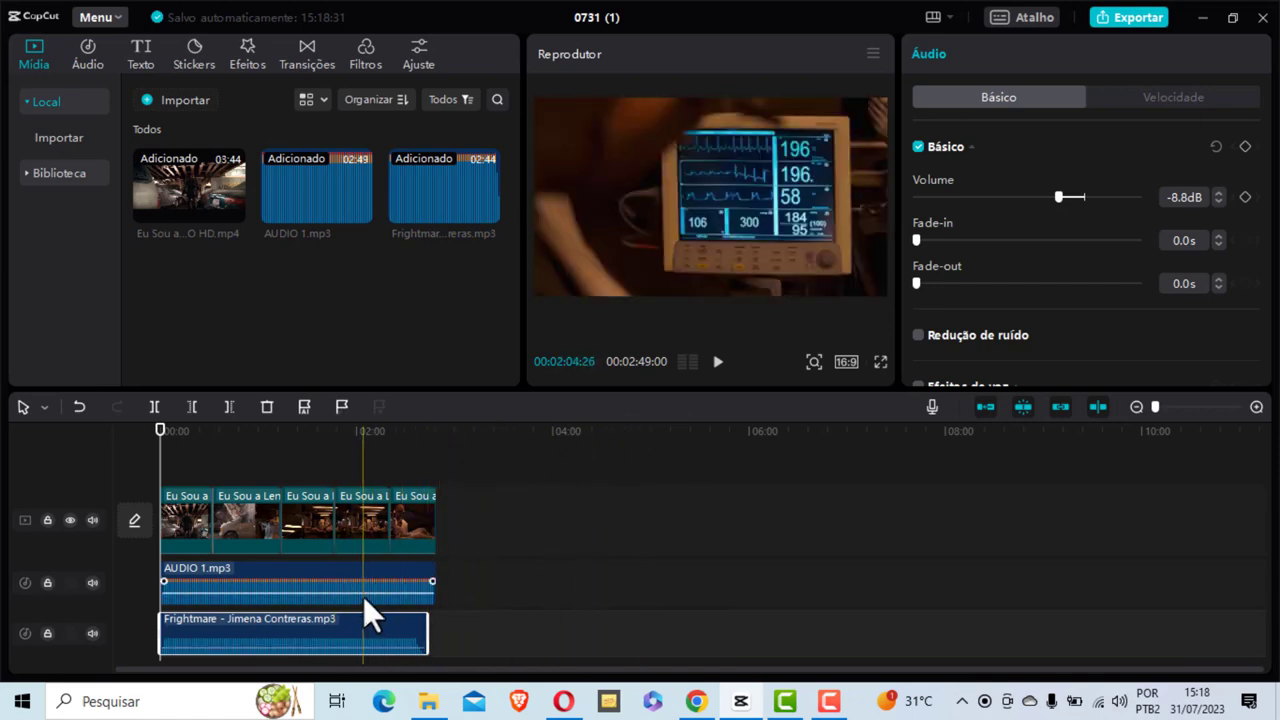
Switch back to Chrome and open YouTube Studio from the YouTube account options.
{"action": "left_click", "coordinate": [697, 701]}
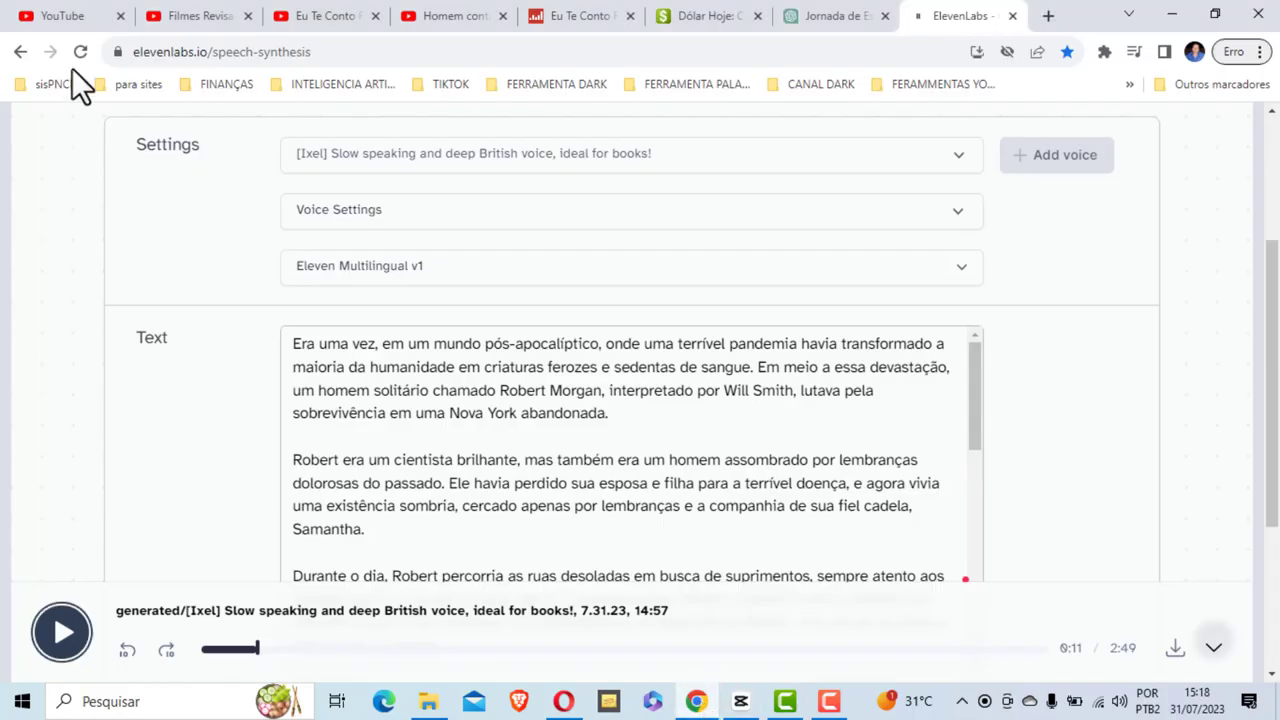
{"action": "left_click", "coordinate": [60, 16]}
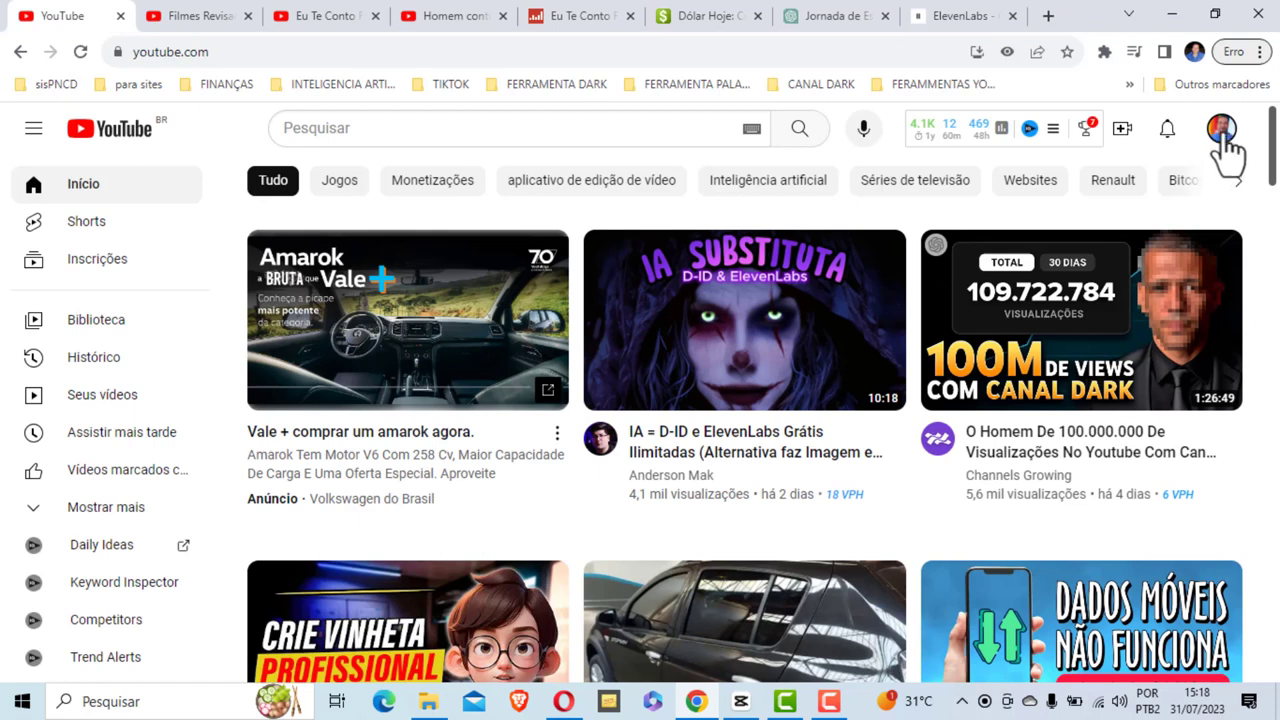
{"action": "left_click", "coordinate": [1221, 130]}
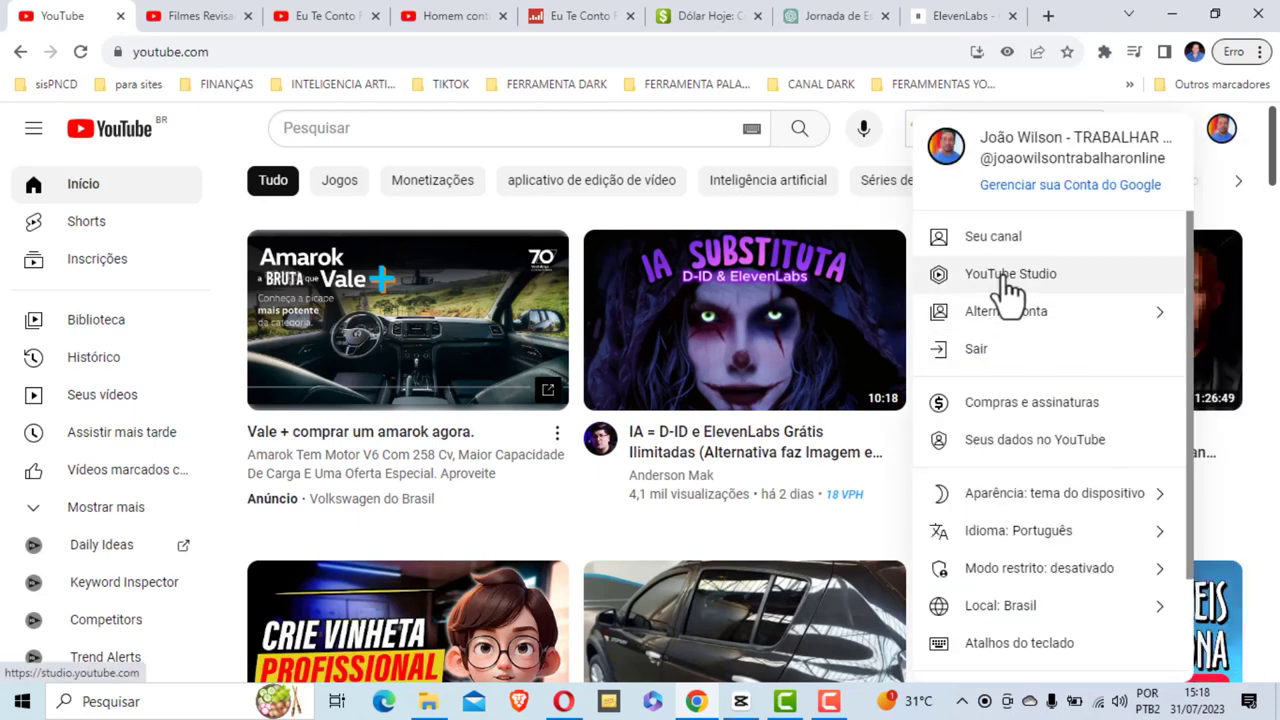
{"action": "left_click", "coordinate": [1006, 284]}
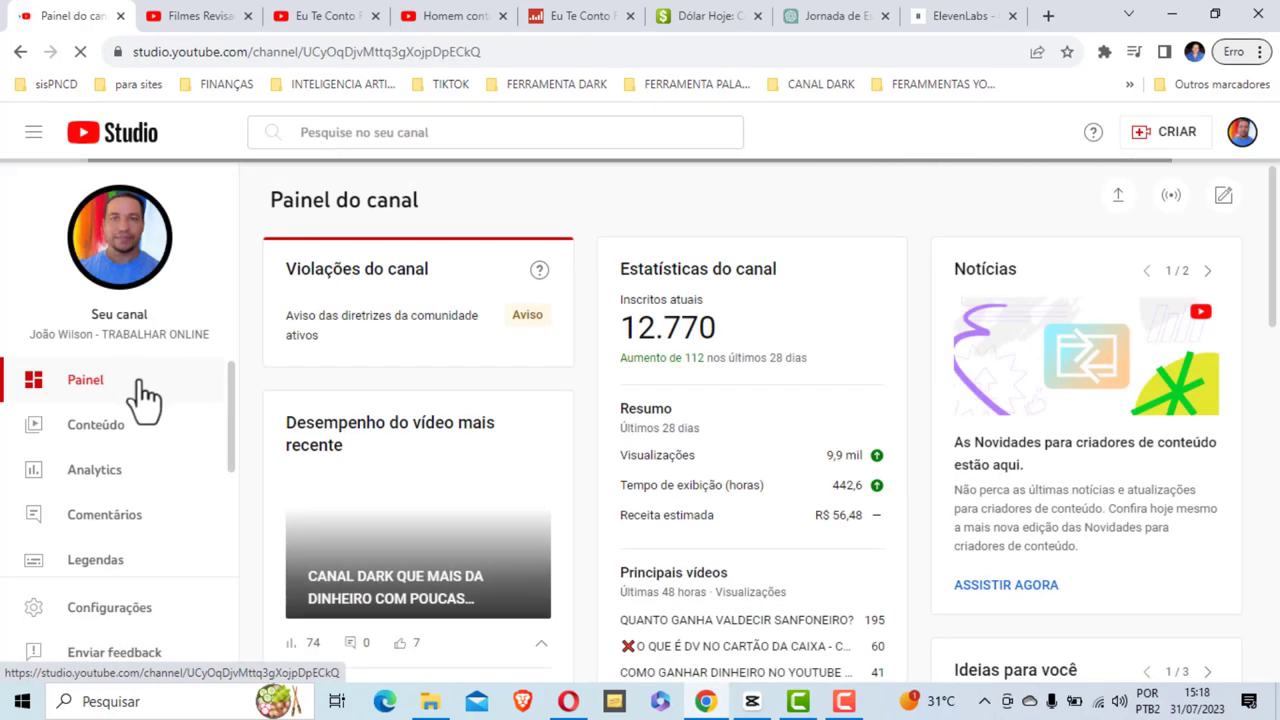
Open the channel's audio library (Biblioteca de áudio) in YouTube Studio.
{"action": "scroll", "coordinate": [115, 450], "scroll_direction": "down", "scroll_amount": 2}
{"action": "scroll", "coordinate": [300, 410], "scroll_direction": "down", "scroll_amount": 4}
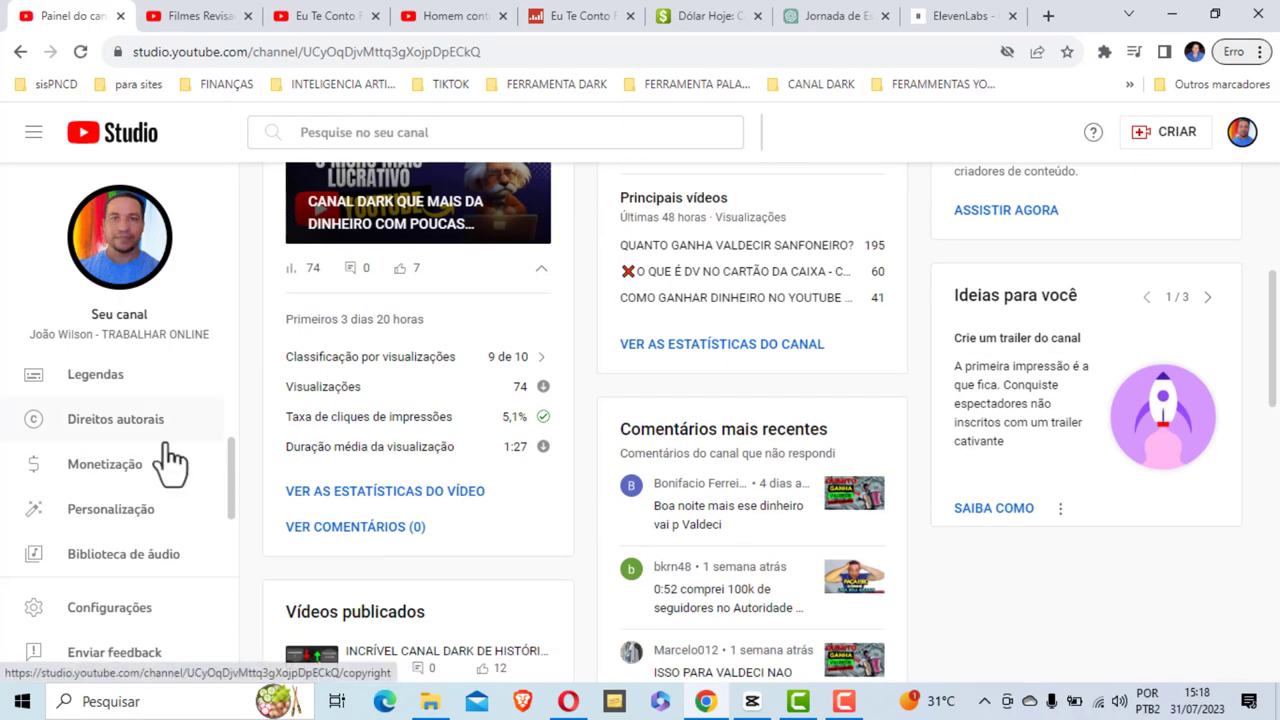
{"action": "scroll", "coordinate": [150, 480], "scroll_direction": "down", "scroll_amount": 2}
{"action": "left_click", "coordinate": [118, 430]}
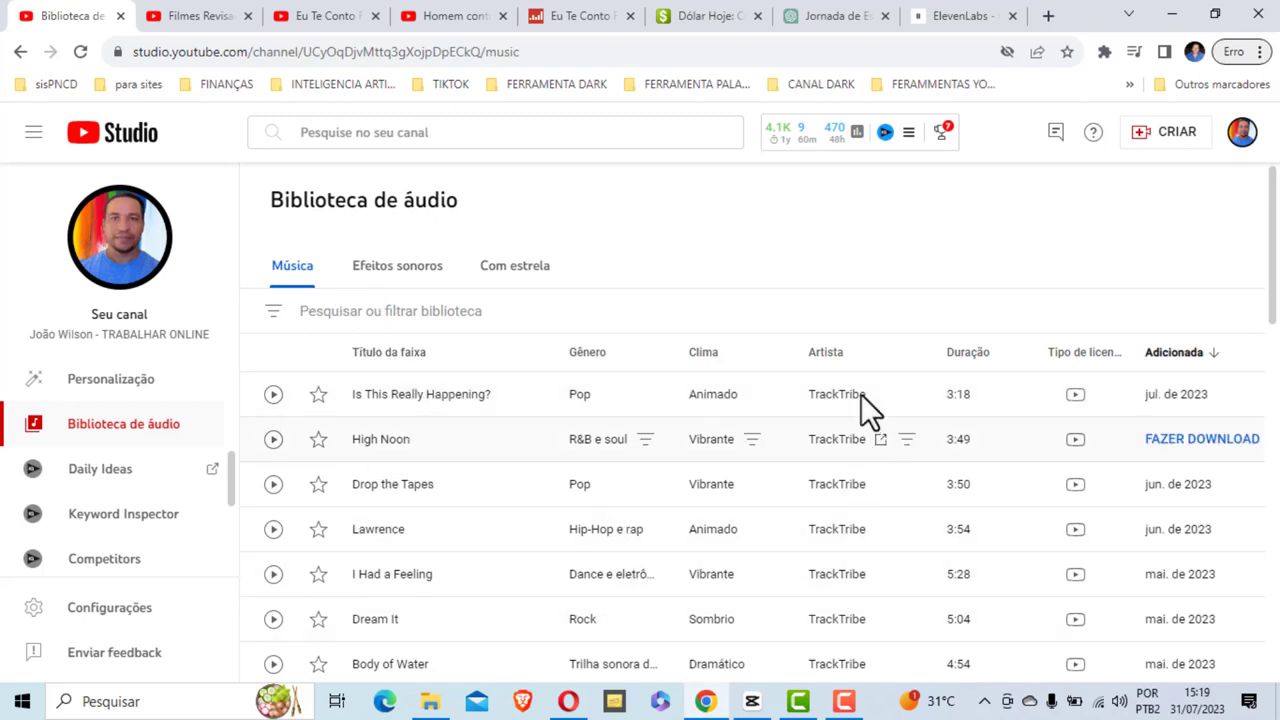
Filter the music by the genre Trilha sonora de cinema and by Atribuição não é necessária.
{"action": "left_click", "coordinate": [272, 316]}
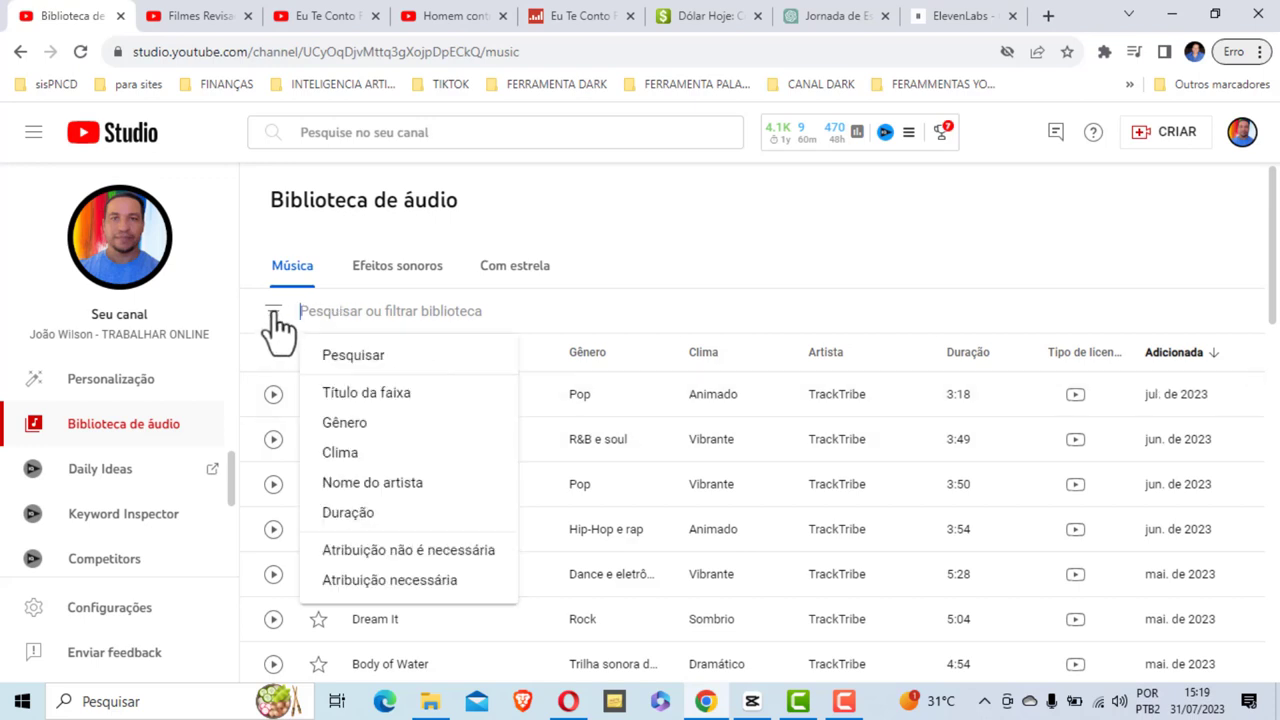
{"action": "left_click", "coordinate": [378, 422]}
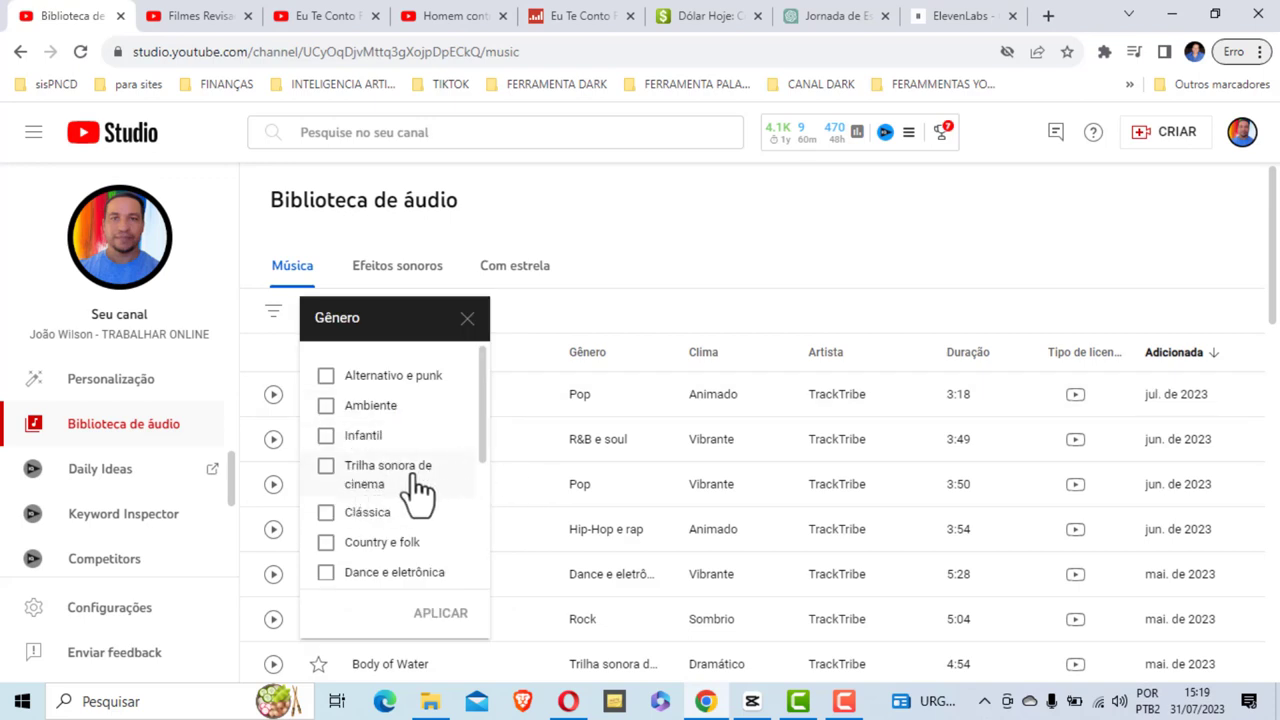
{"action": "left_click", "coordinate": [326, 470]}
{"action": "left_click", "coordinate": [440, 614]}
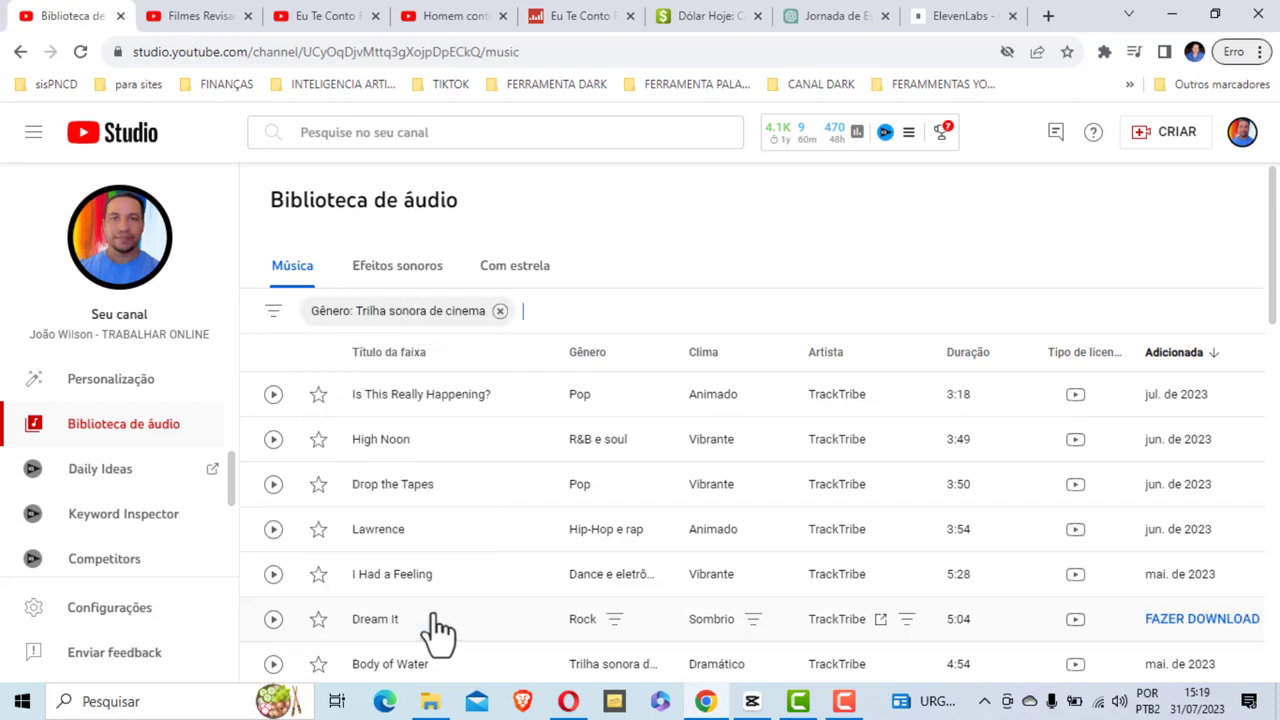
{"action": "left_click", "coordinate": [273, 312]}
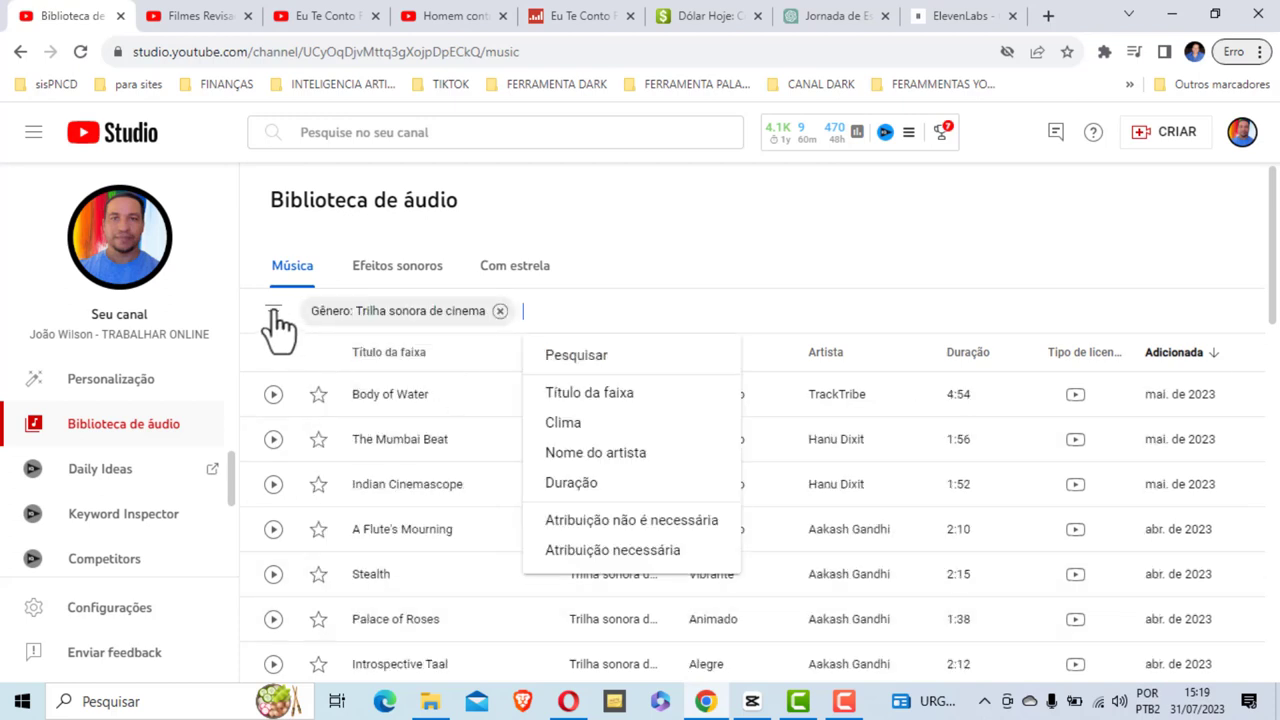
{"action": "left_click", "coordinate": [668, 522]}
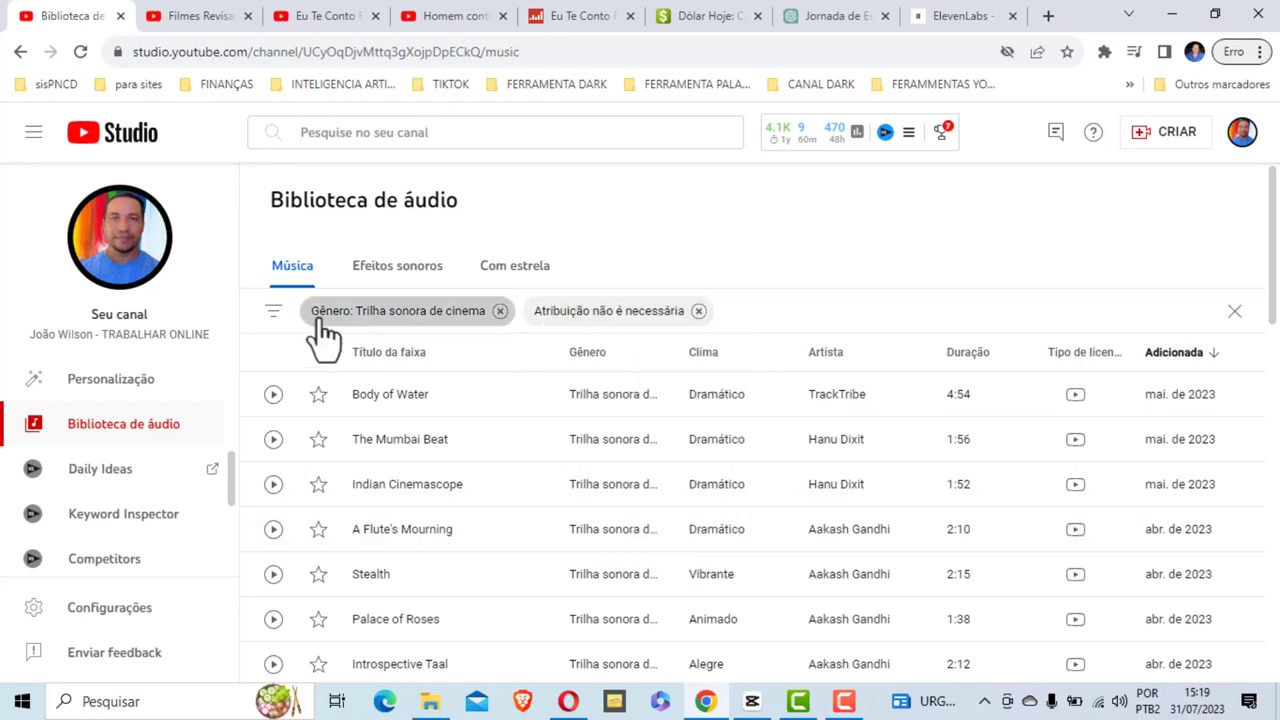
Add a mood filter (Clima) set to Sombrio to the music list.
{"action": "left_click", "coordinate": [272, 312]}
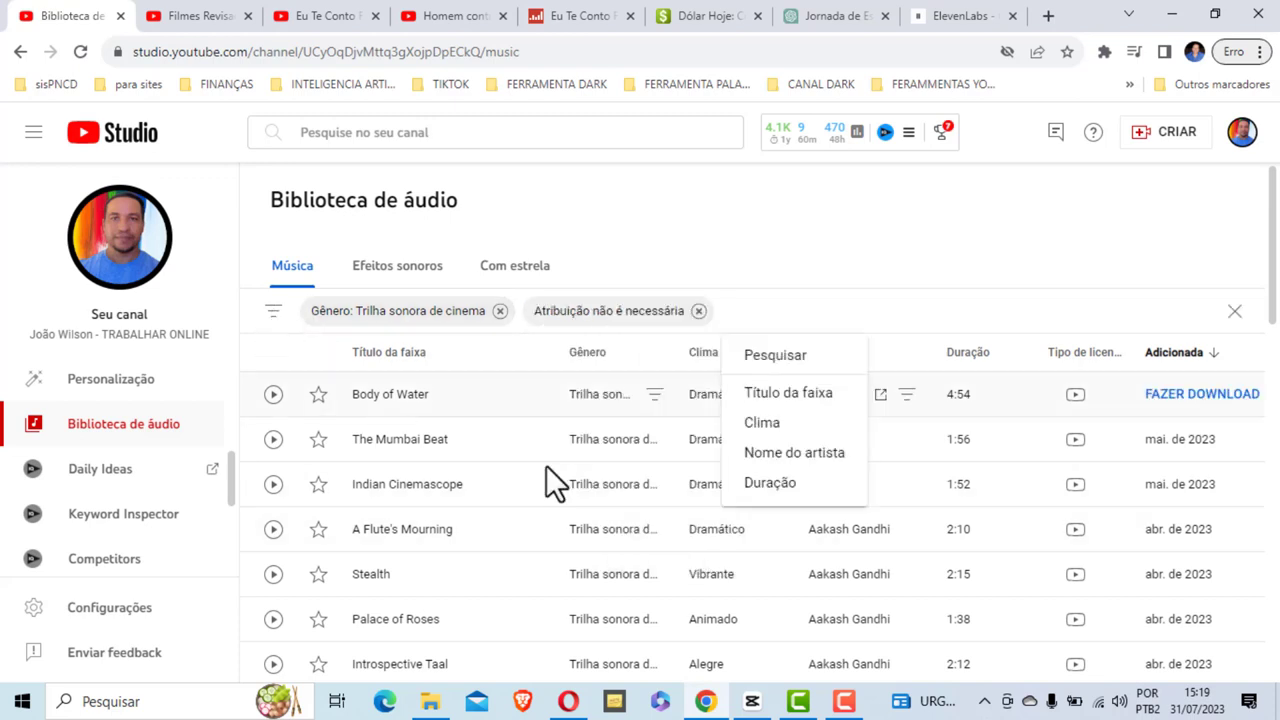
{"action": "left_click", "coordinate": [770, 426]}
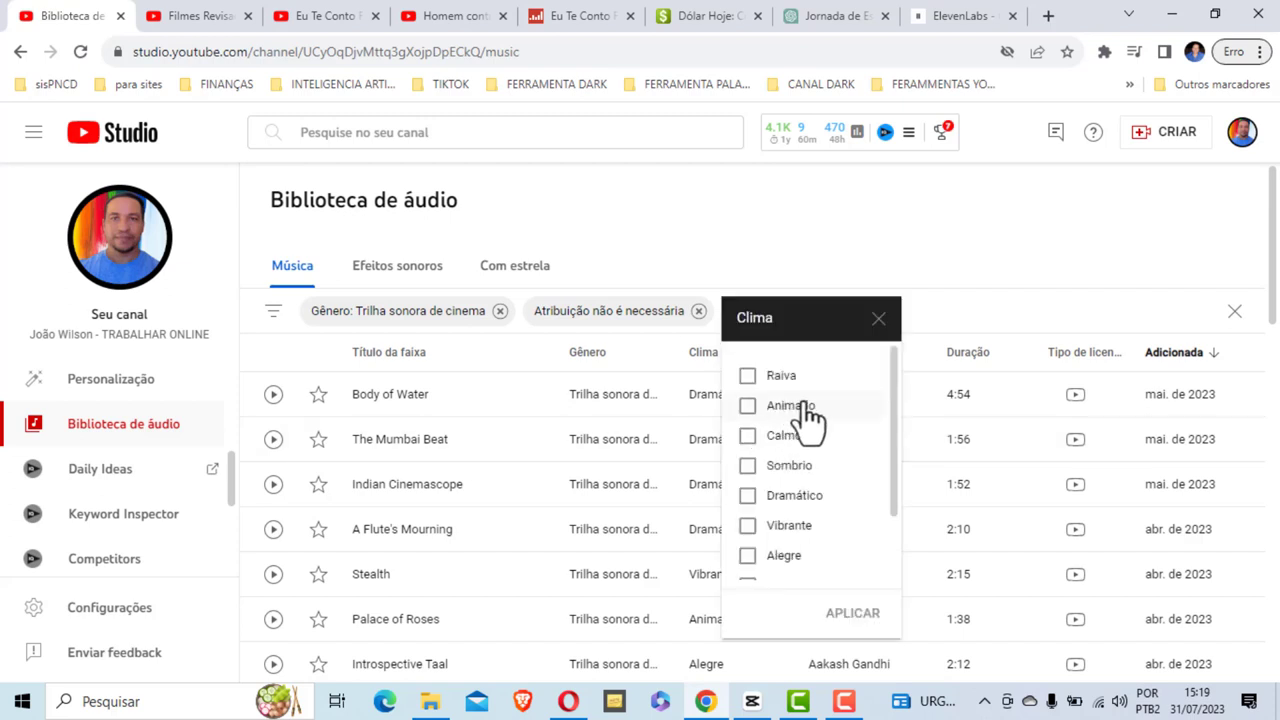
{"action": "left_click", "coordinate": [756, 468]}
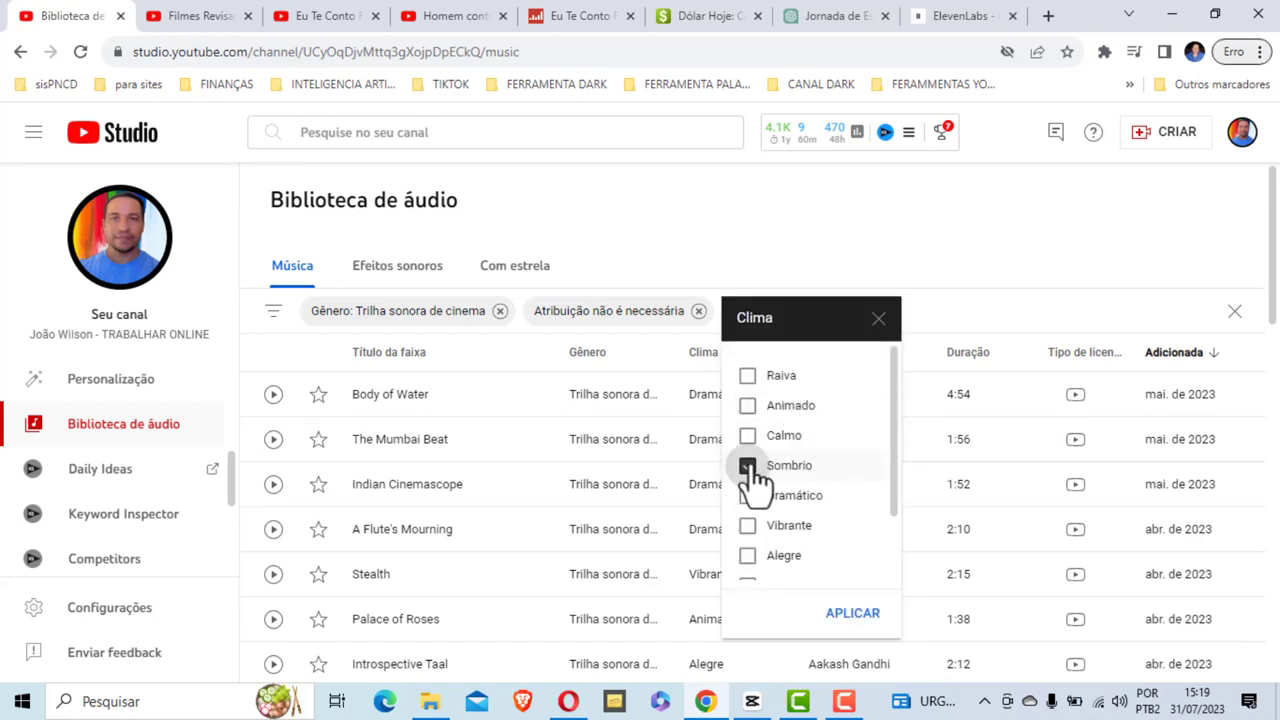
{"action": "left_click", "coordinate": [852, 614]}
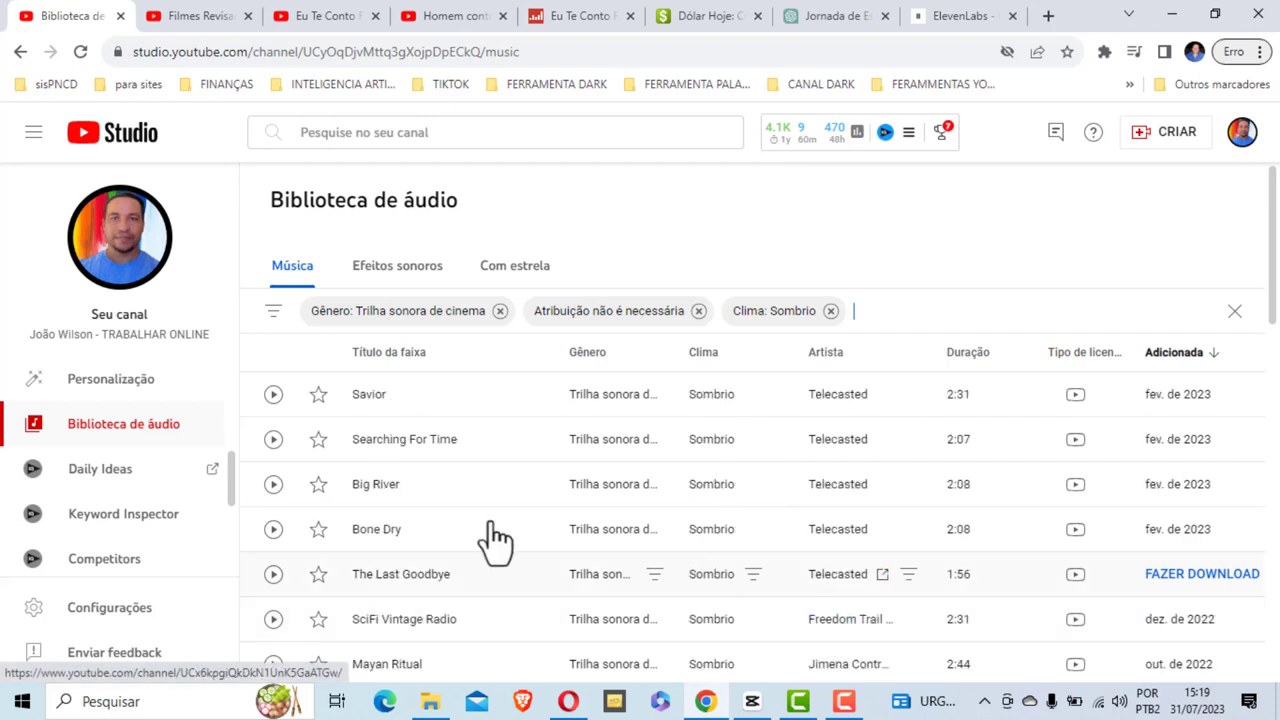
Preview the tracks Savior, Searching For Time and Big River in the filtered music list.
{"action": "scroll", "coordinate": [548, 352], "scroll_direction": "down", "scroll_amount": 1}
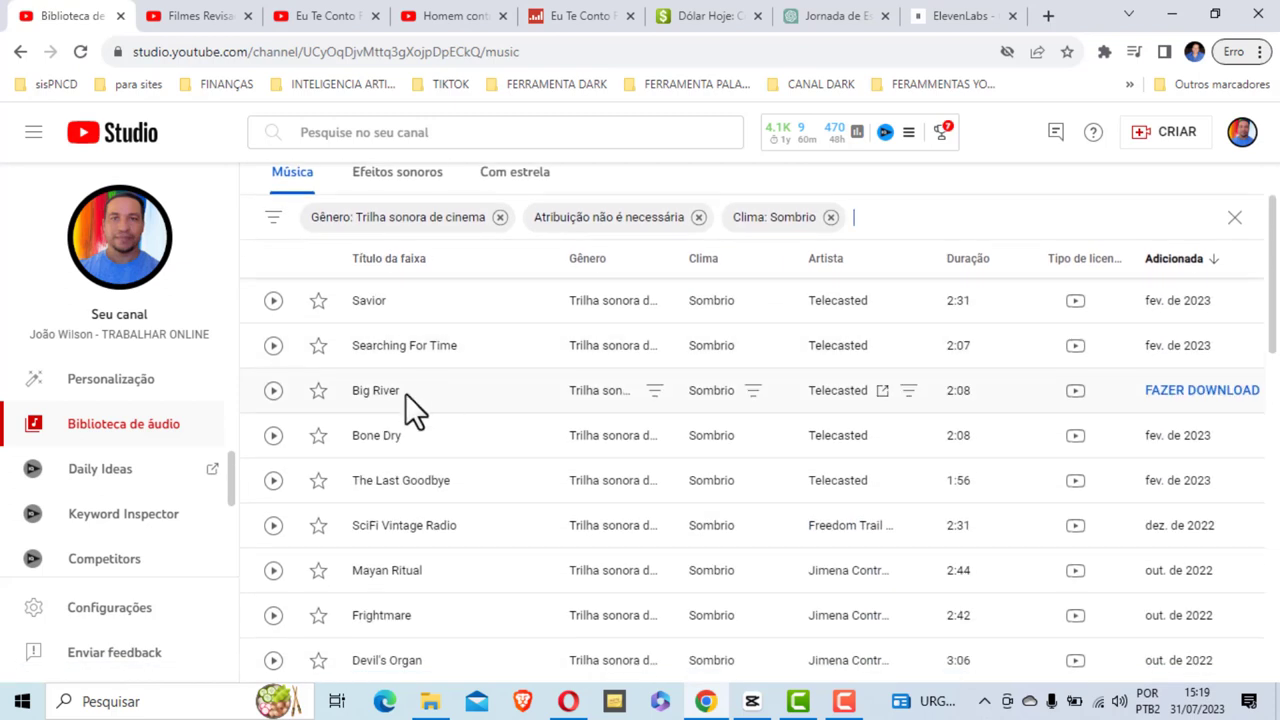
{"action": "scroll", "coordinate": [405, 393], "scroll_direction": "up", "scroll_amount": 1}
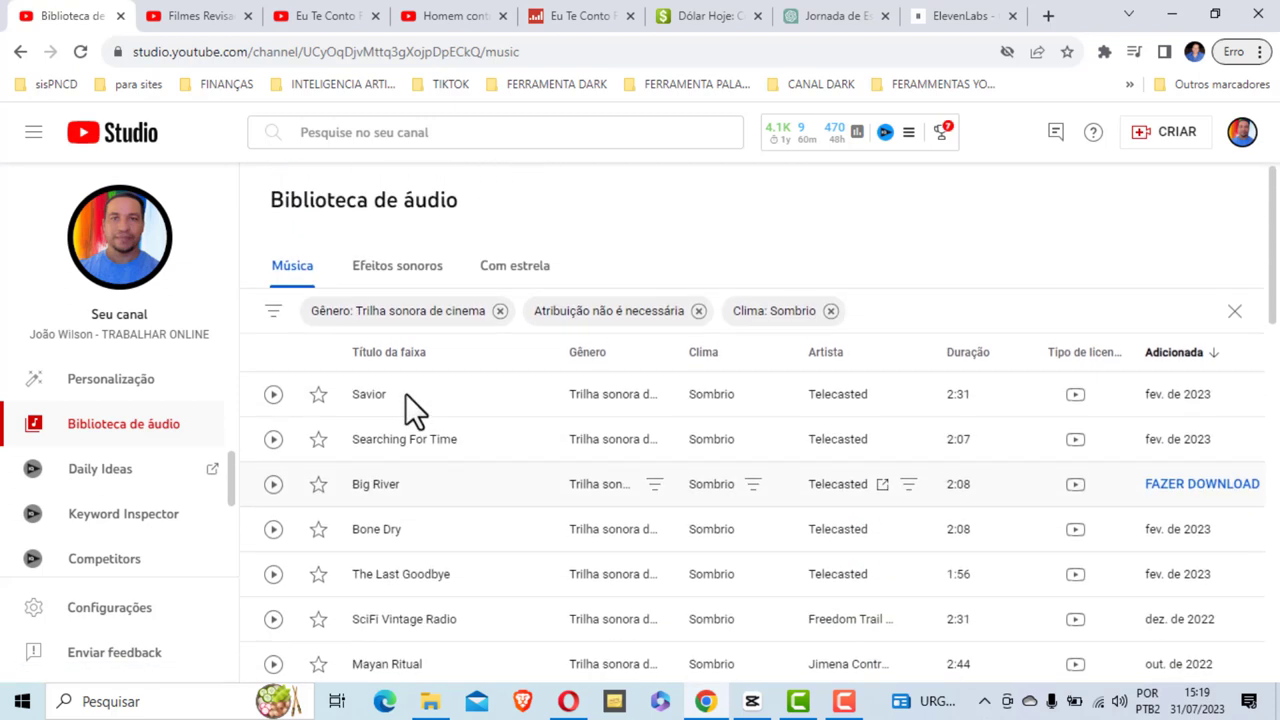
{"action": "left_click", "coordinate": [276, 399]}
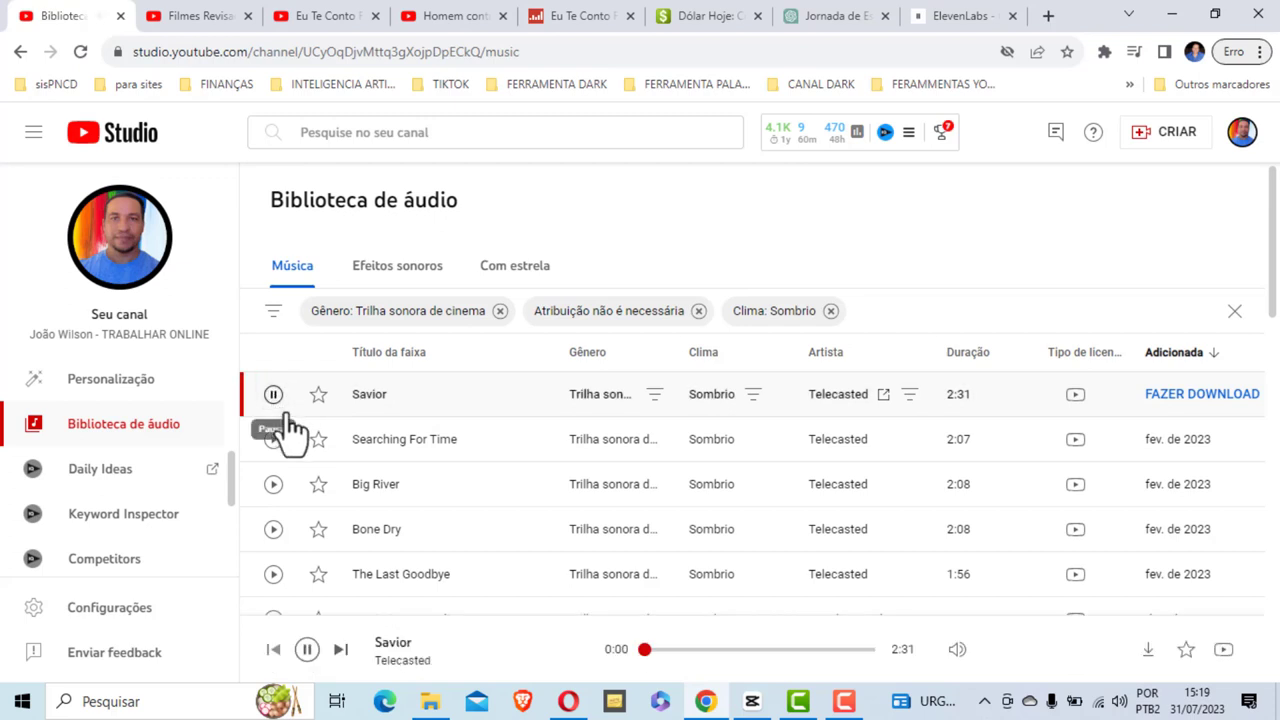
{"action": "left_click", "coordinate": [274, 484]}
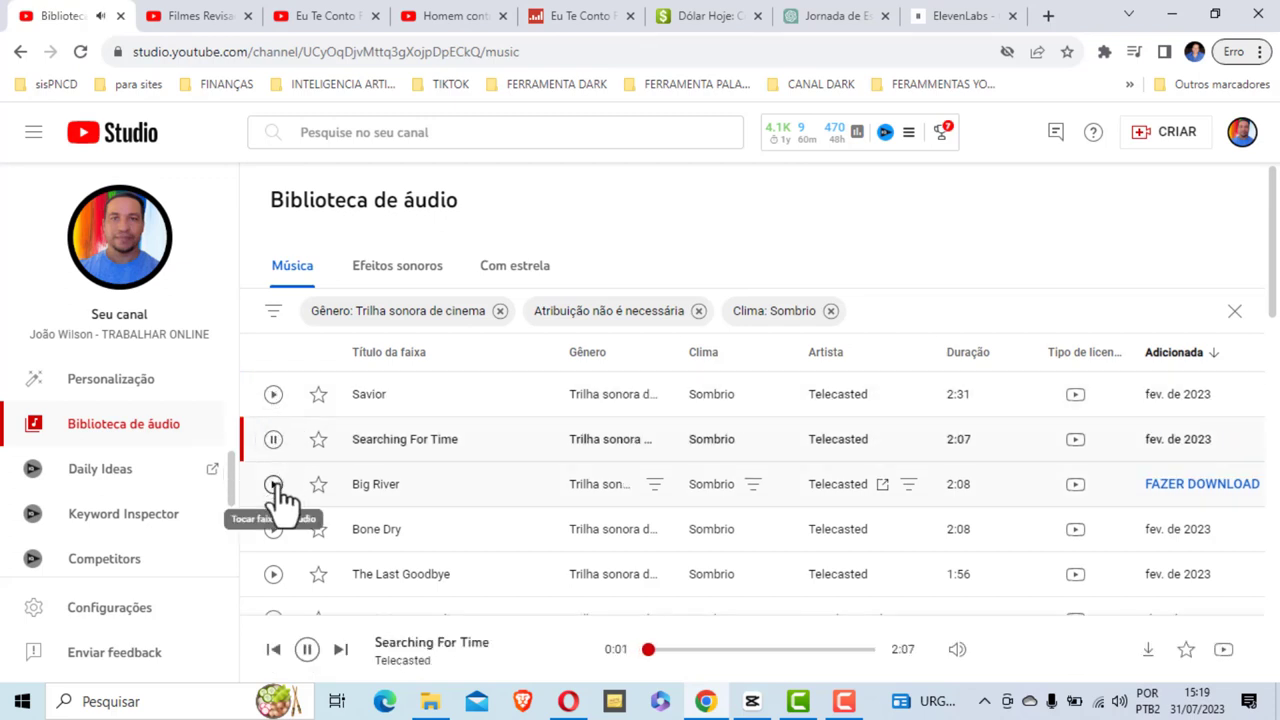
Preview the tracks SciFi Vintage Radio, Mayan Ritual and The Last Goodbye in the filtered music list.
{"action": "scroll", "coordinate": [305, 515], "scroll_direction": "down", "scroll_amount": 1}
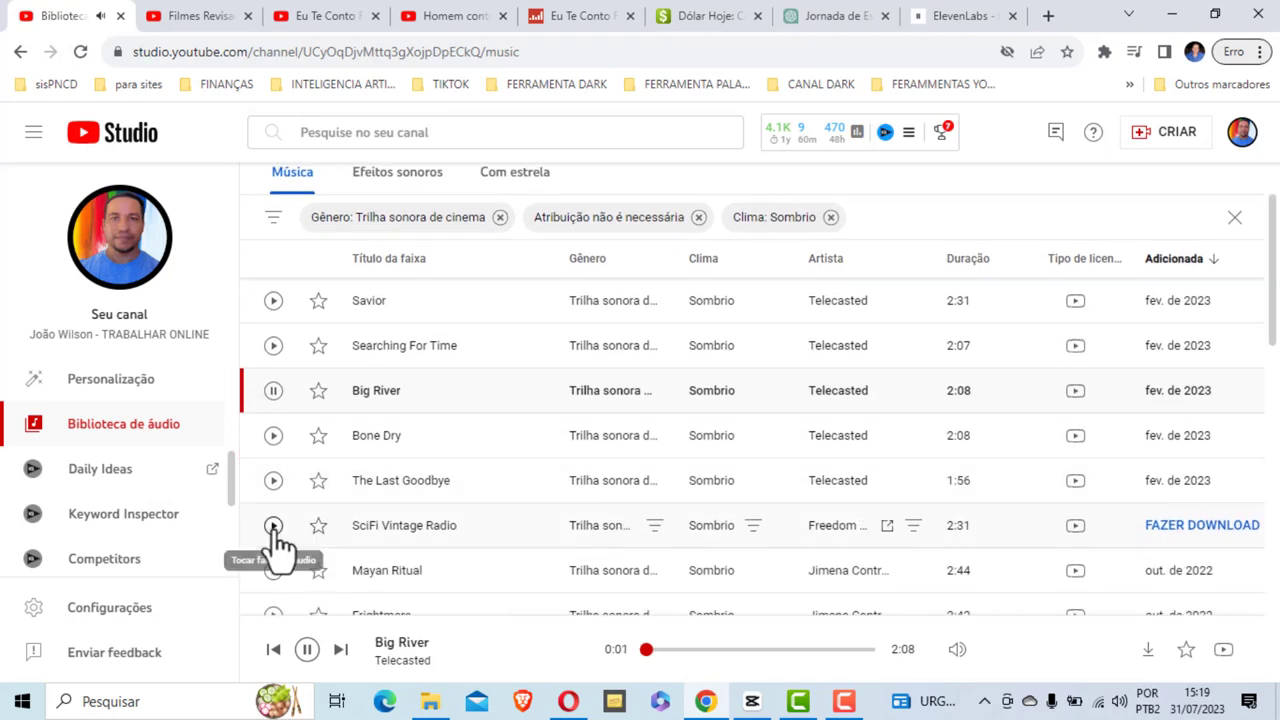
{"action": "left_click", "coordinate": [274, 527]}
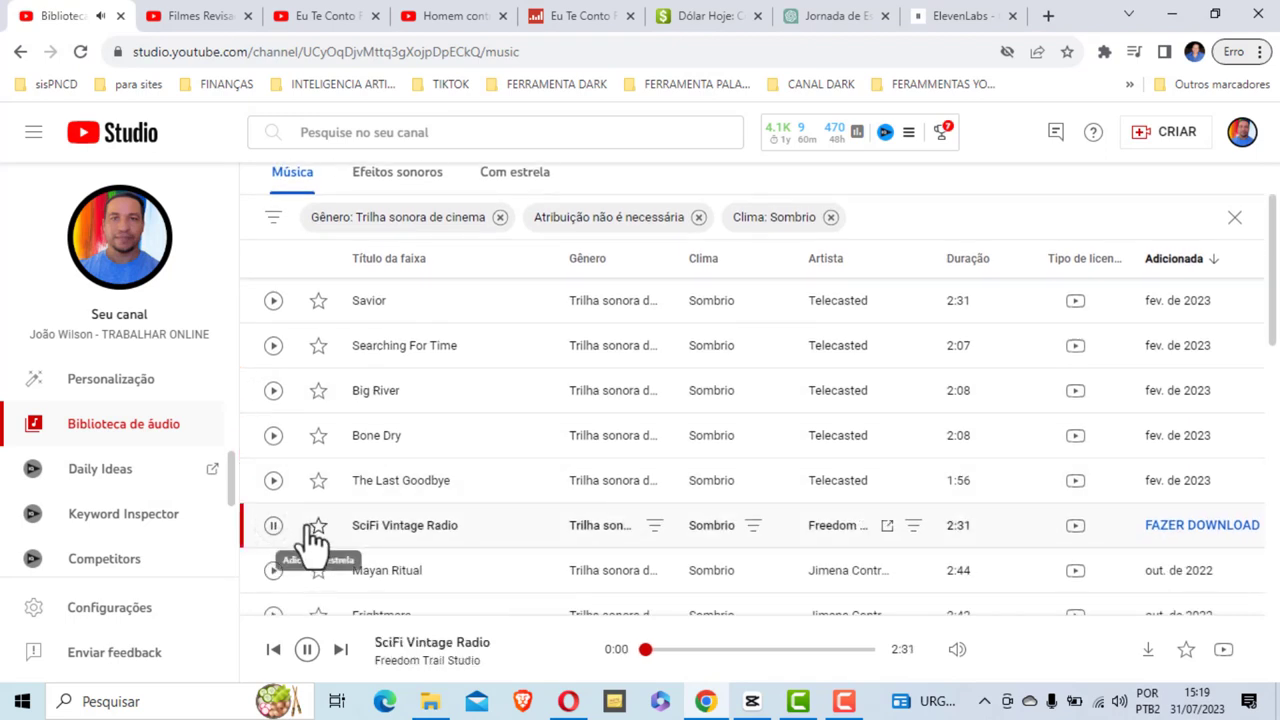
{"action": "left_click", "coordinate": [274, 571]}
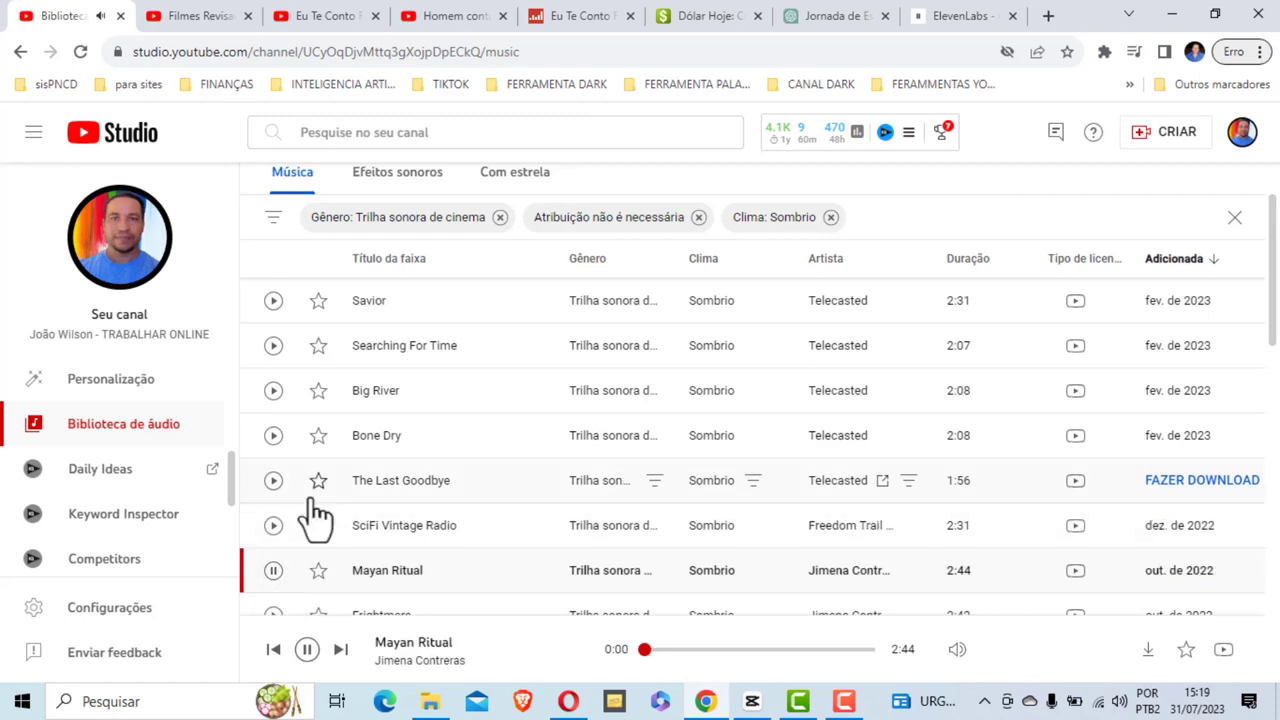
{"action": "left_click", "coordinate": [275, 482]}
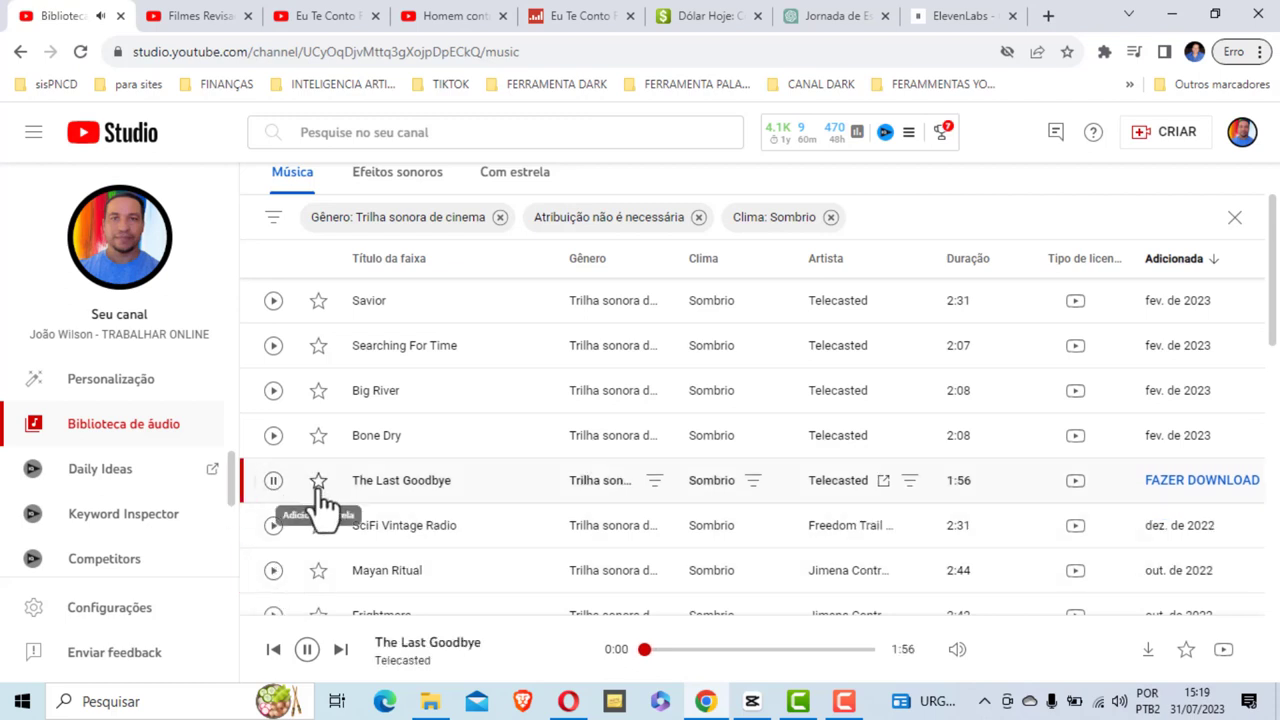
Play Mayan Ritual again, skip ahead to about 1:20, and pause it after listening.
{"action": "left_click", "coordinate": [274, 571]}
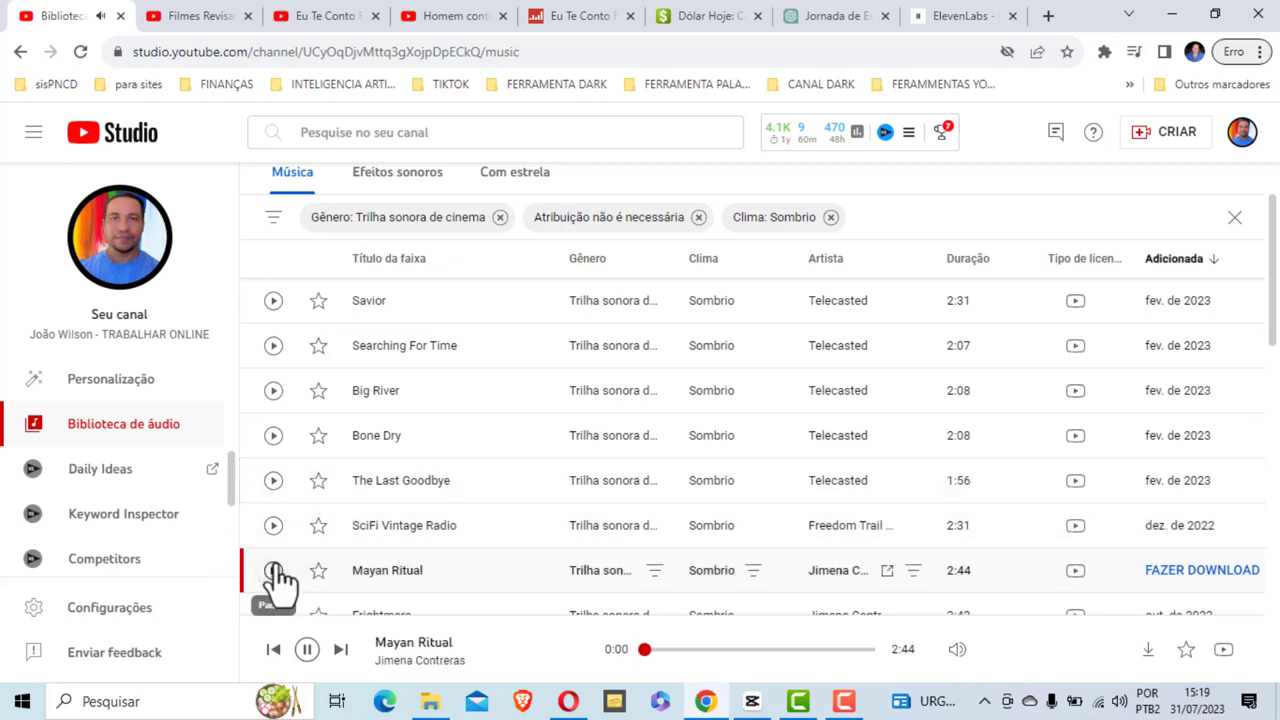
{"action": "scroll", "coordinate": [490, 459], "scroll_direction": "down", "scroll_amount": 1}
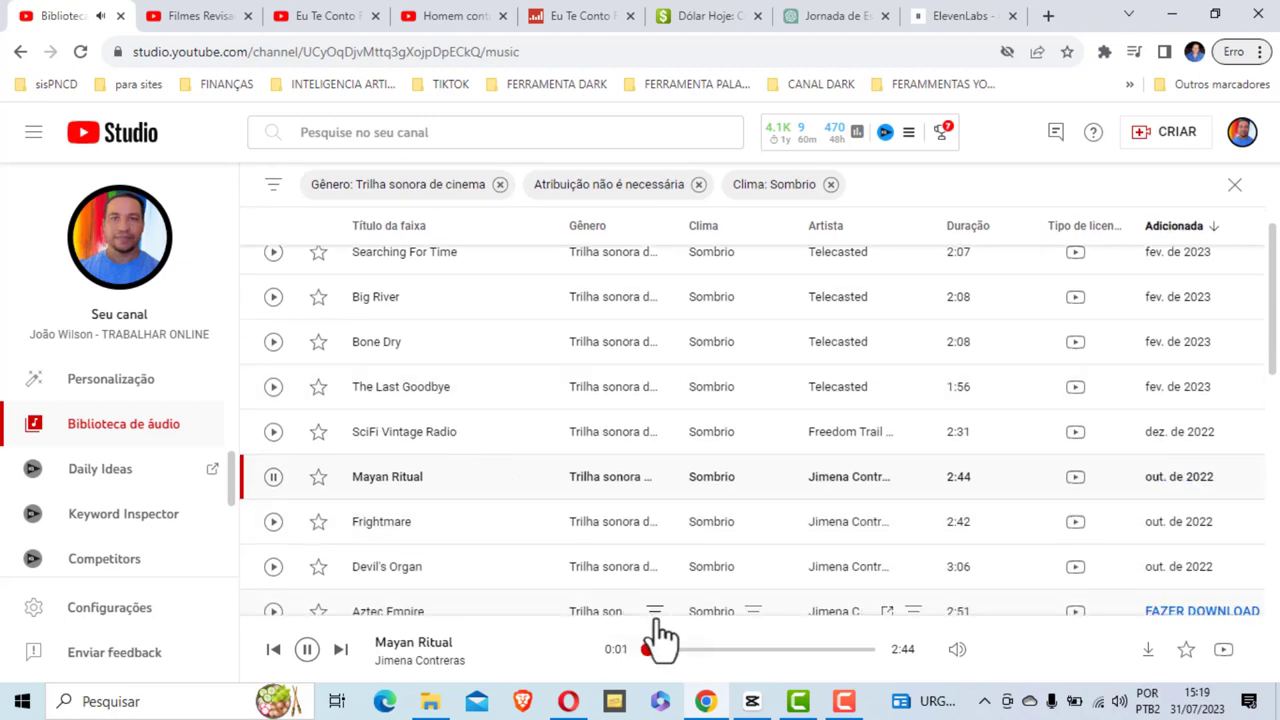
{"action": "left_click_drag", "start_coordinate": [690, 648], "coordinate": [757, 650]}
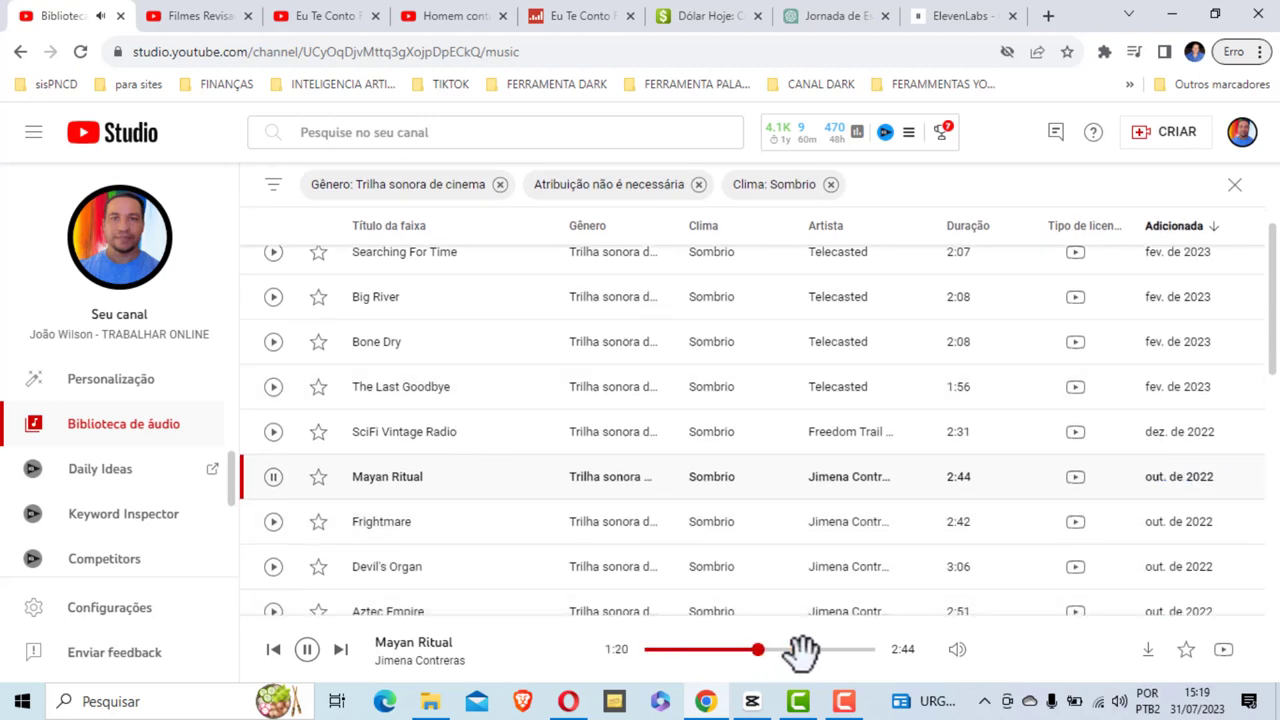
{"action": "left_click", "coordinate": [273, 478]}
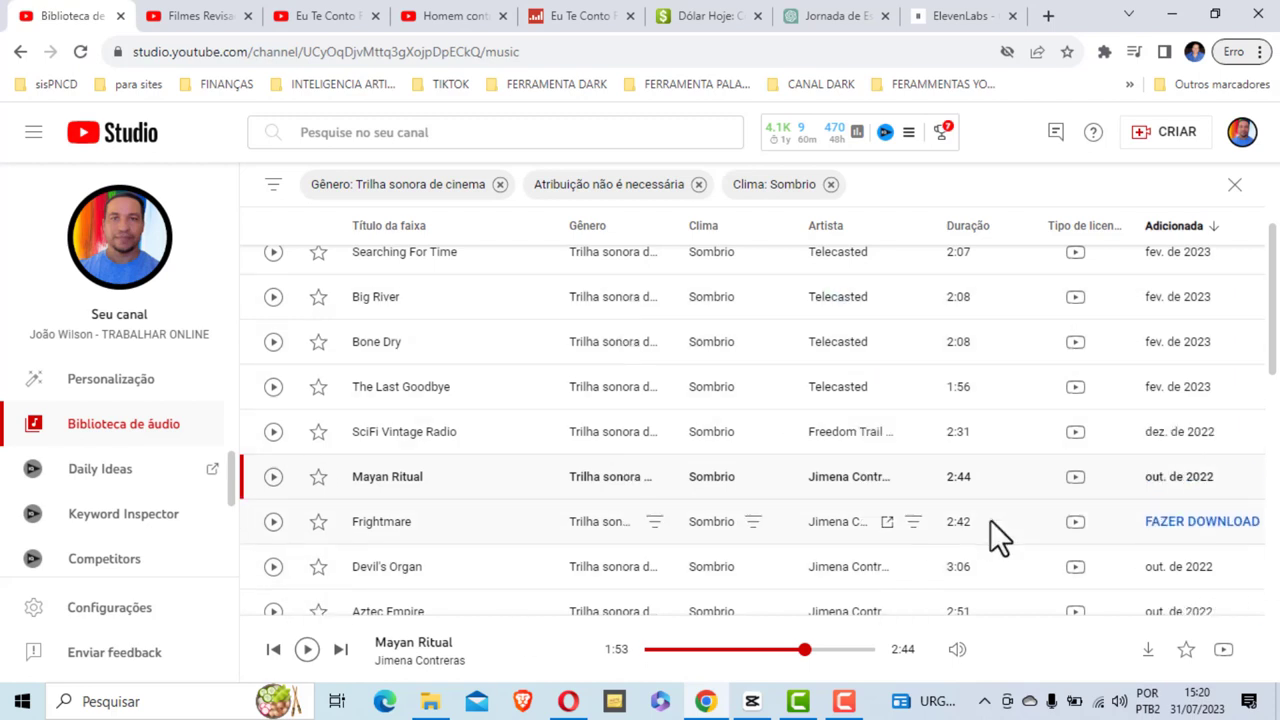
Switch to CapCut, play the opening seconds of the assembled timeline, and return the playhead to the start.
{"action": "left_click", "coordinate": [752, 701]}
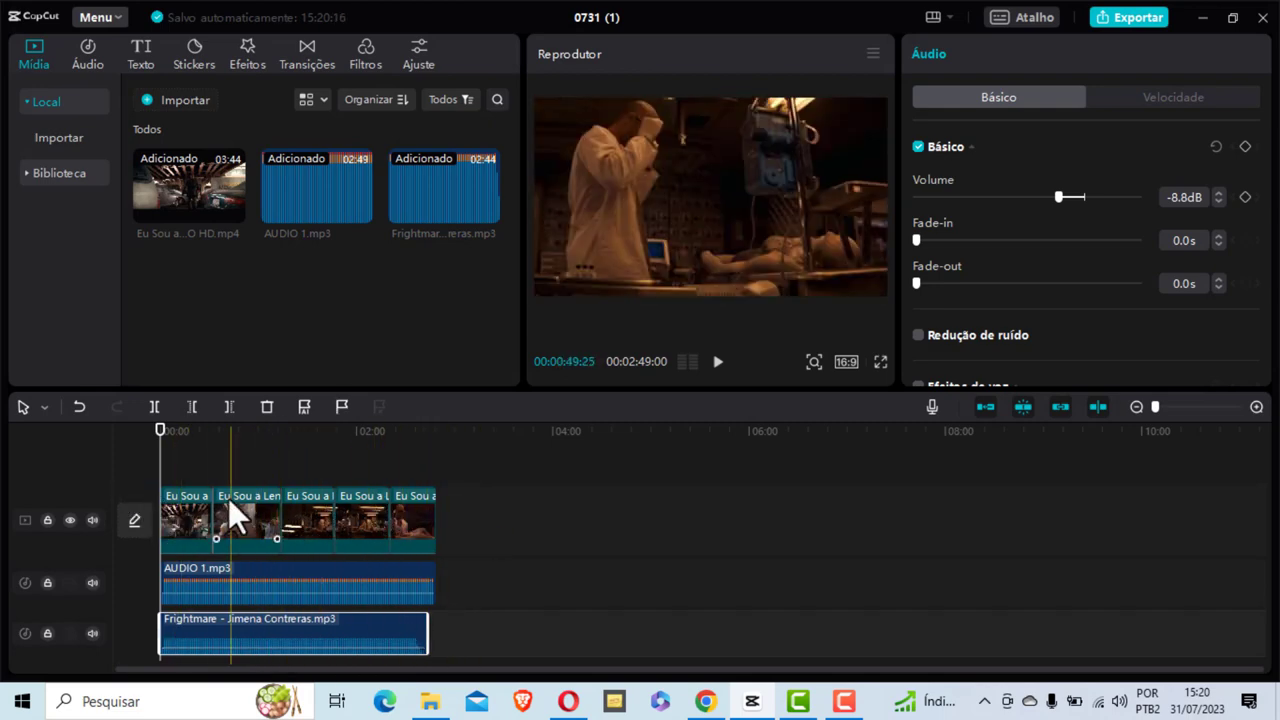
{"action": "mouse_move", "coordinate": [171, 584]}
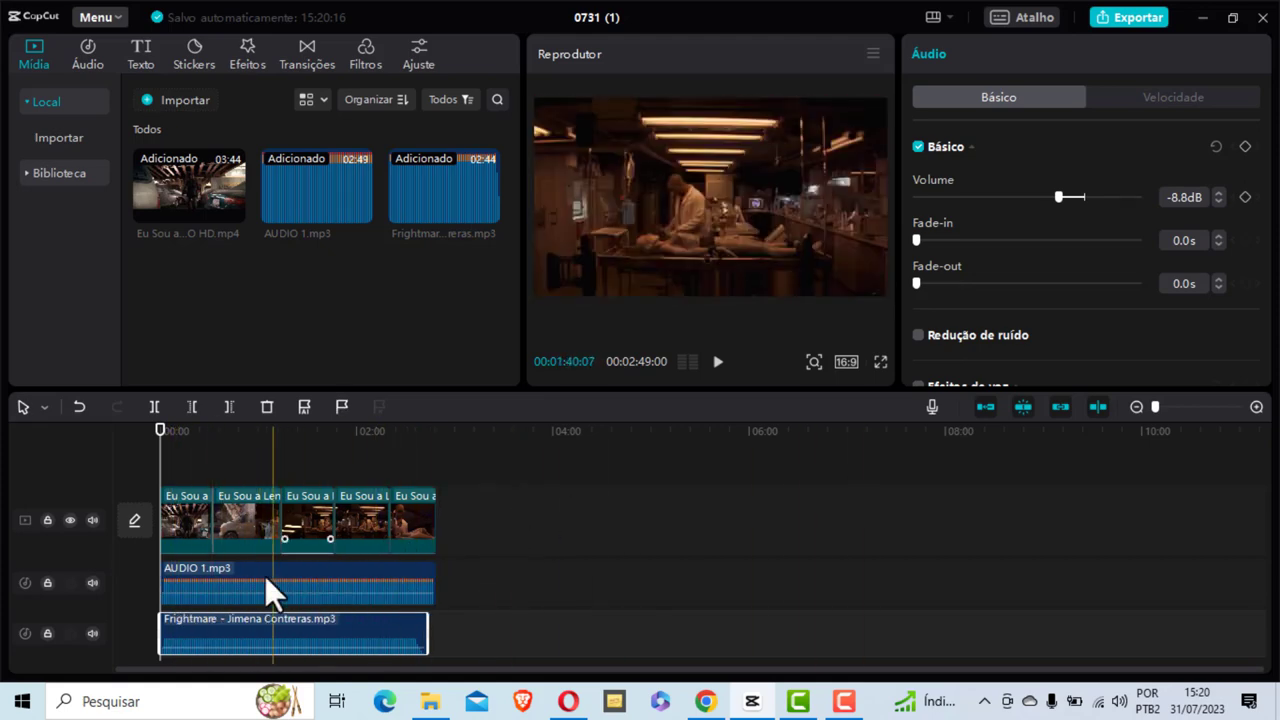
{"action": "mouse_move", "coordinate": [268, 640]}
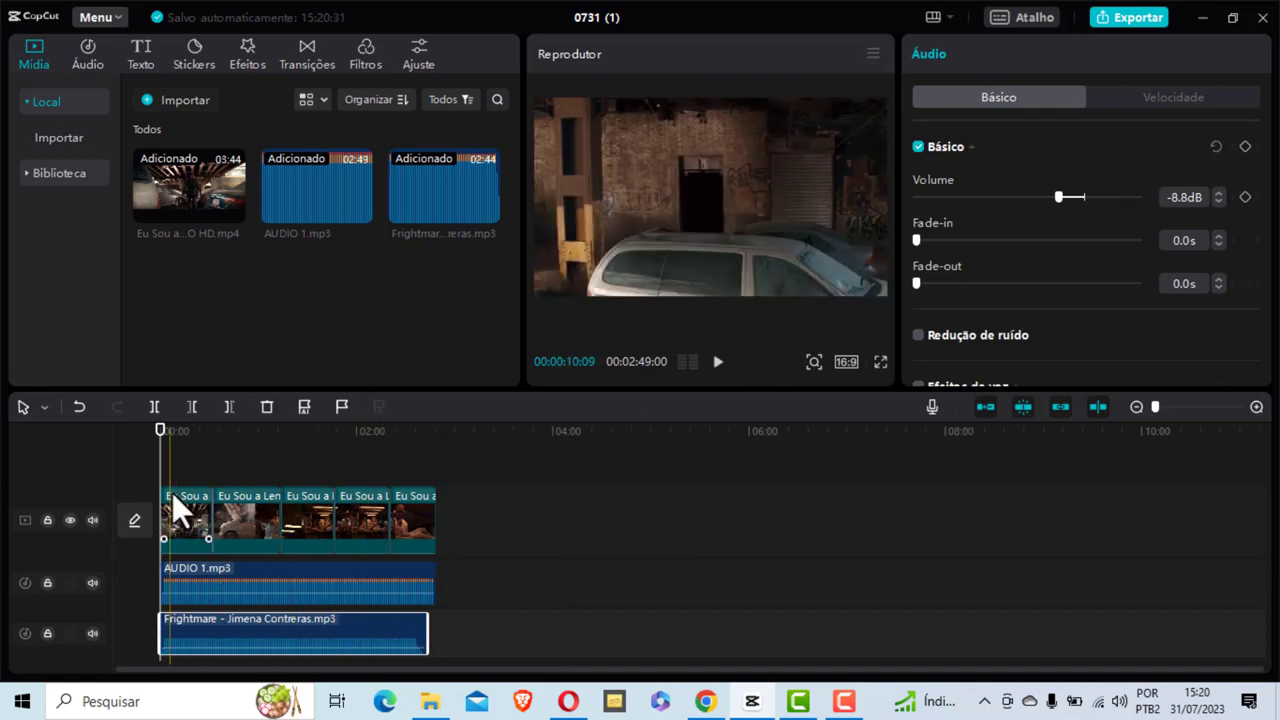
{"action": "left_click", "coordinate": [718, 363]}
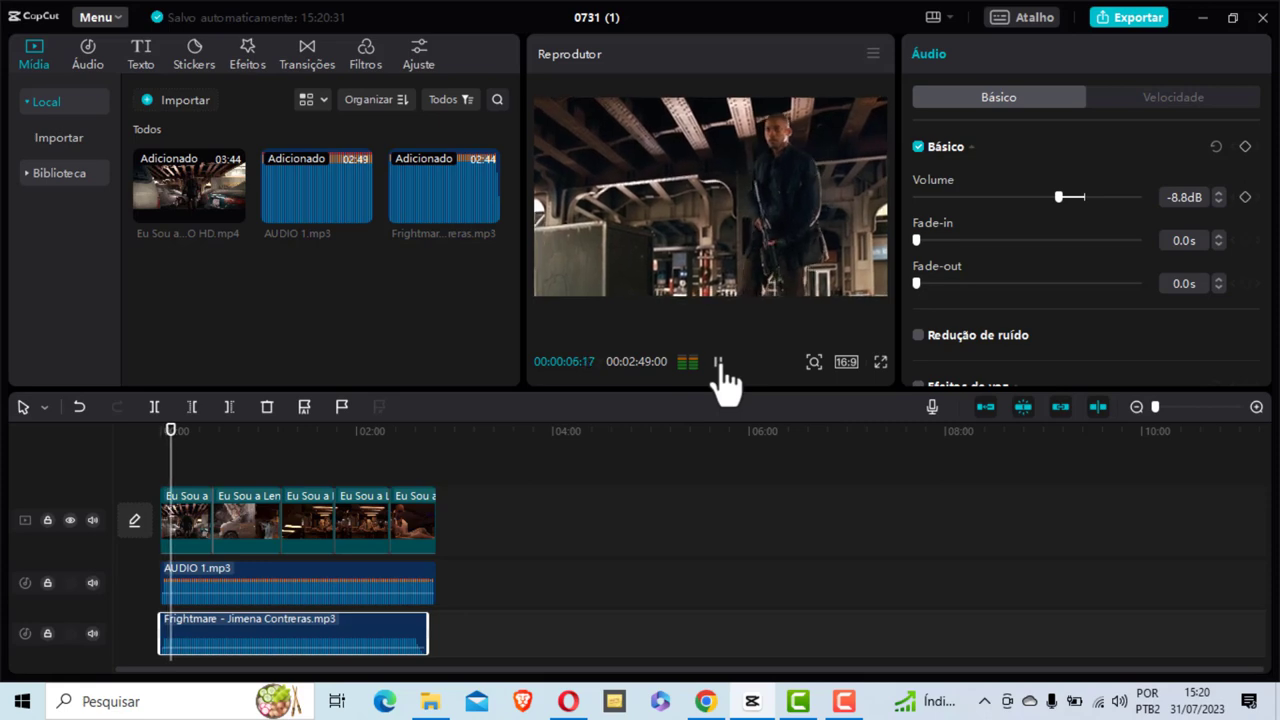
{"action": "left_click", "coordinate": [718, 363]}
{"action": "left_click_drag", "start_coordinate": [172, 471], "coordinate": [162, 471]}
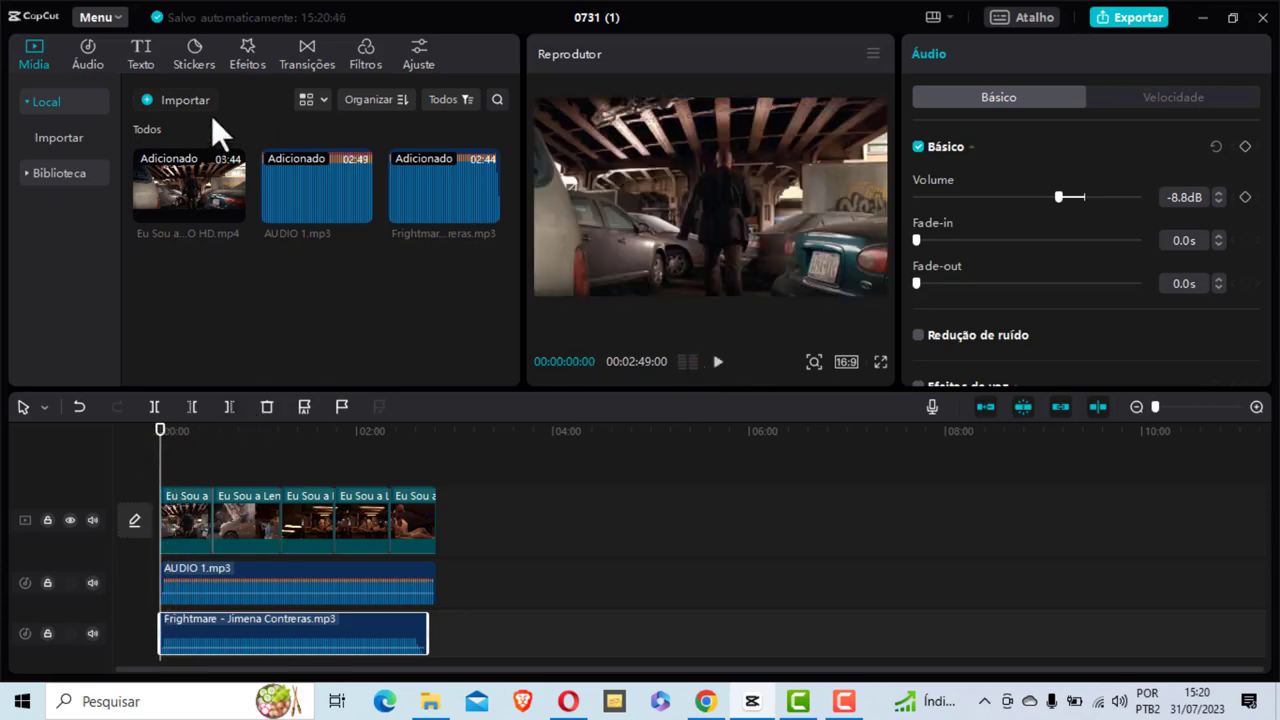
Generate automatic captions for the timeline in Português (Brasil).
{"action": "left_click", "coordinate": [143, 41]}
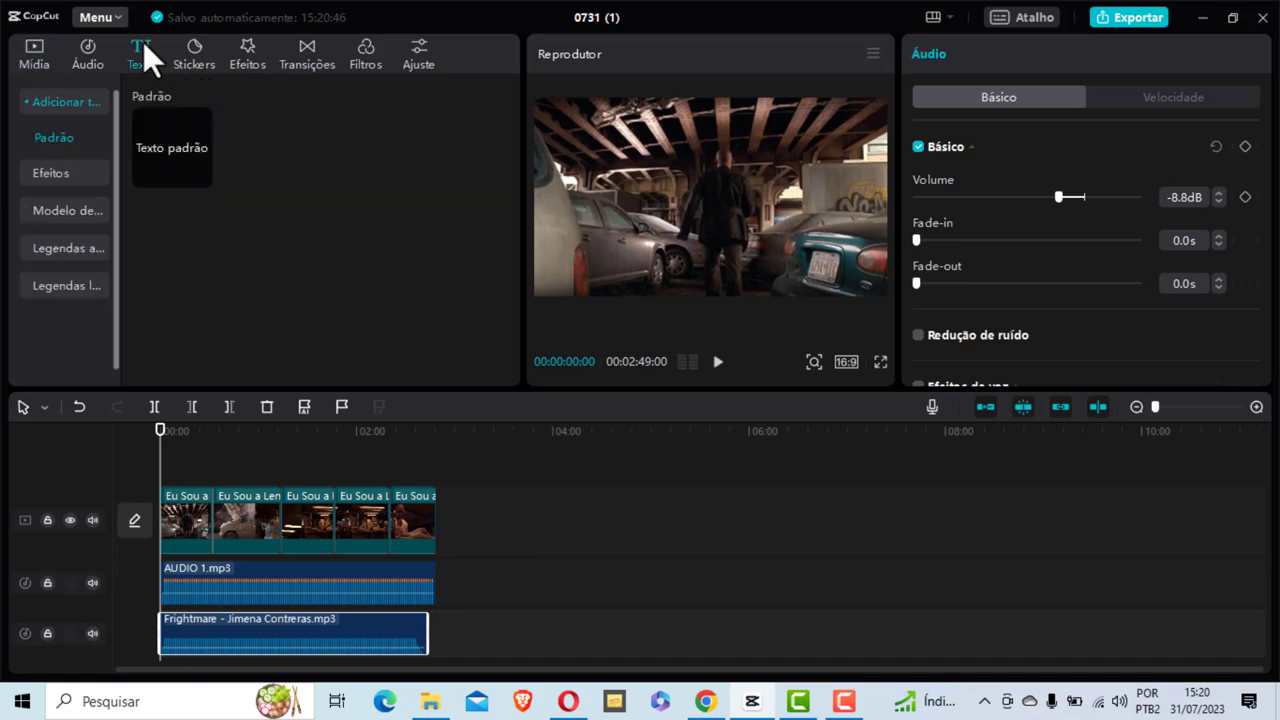
{"action": "left_click", "coordinate": [61, 250]}
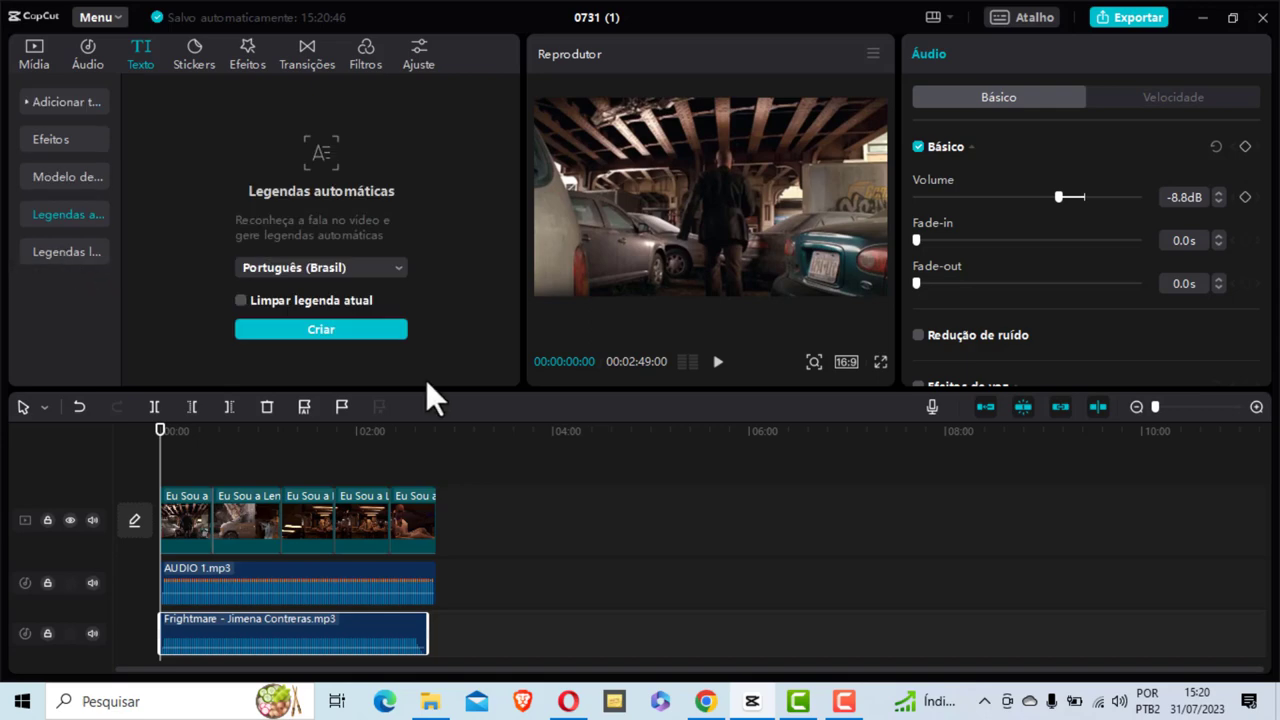
{"action": "left_click", "coordinate": [316, 330]}
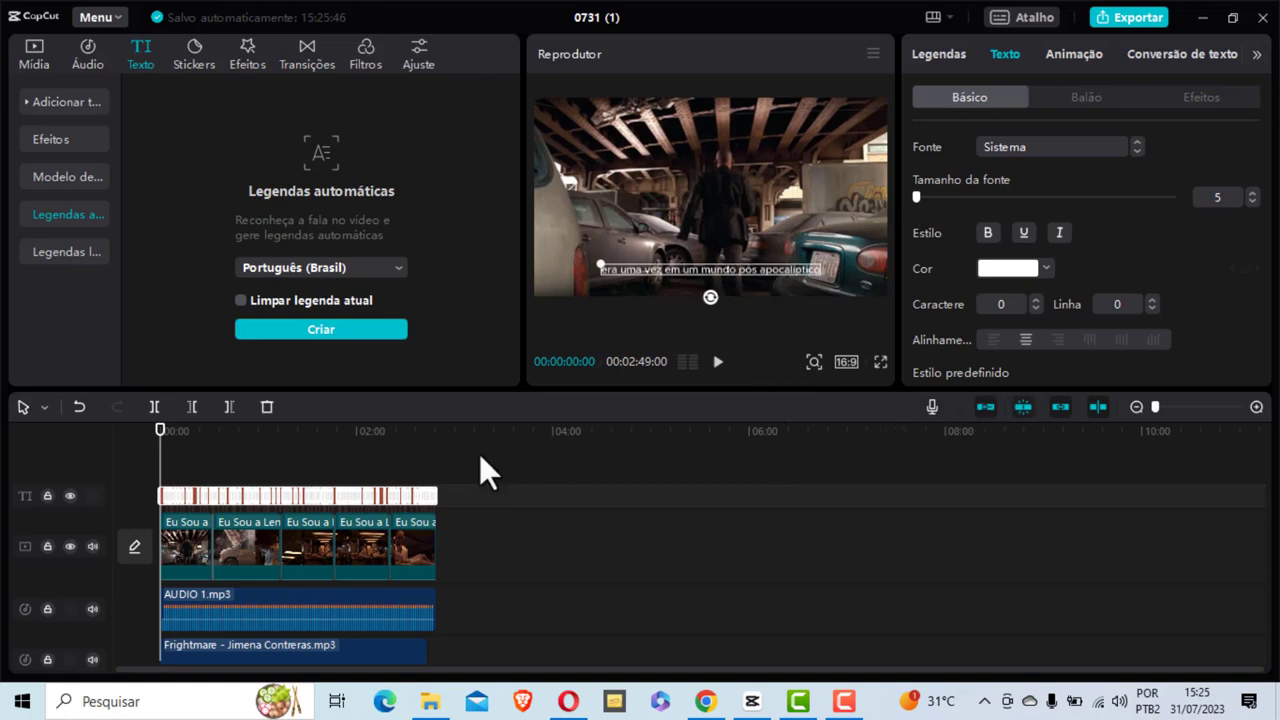
Set the font of all generated captions to AvenirNext and their font size to 7.
{"action": "left_click", "coordinate": [1169, 404]}
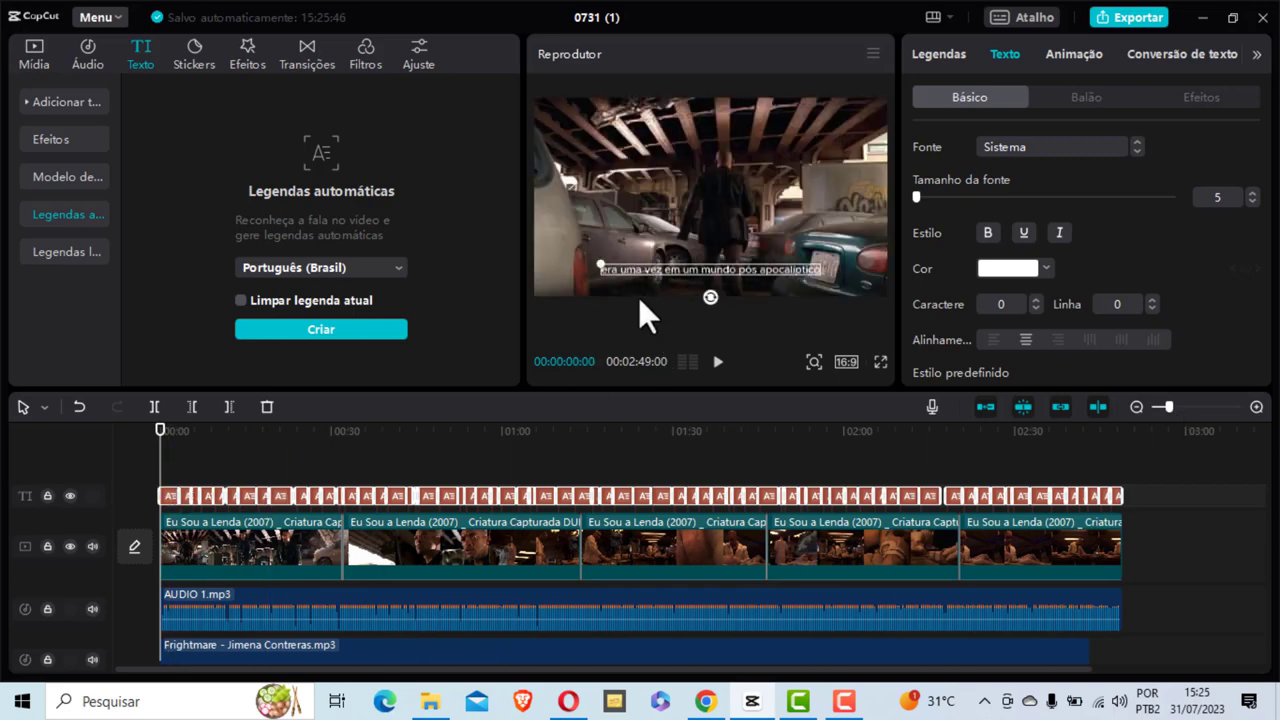
{"action": "left_click", "coordinate": [1119, 146]}
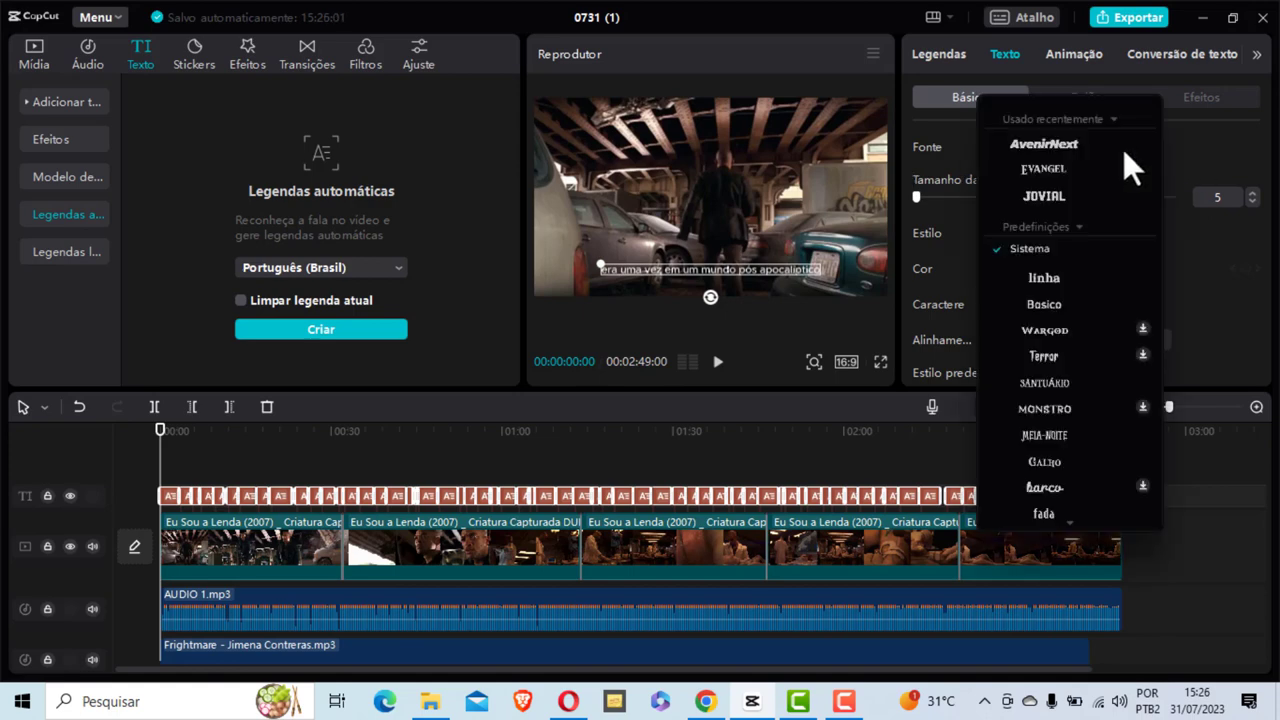
{"action": "left_click", "coordinate": [1052, 144]}
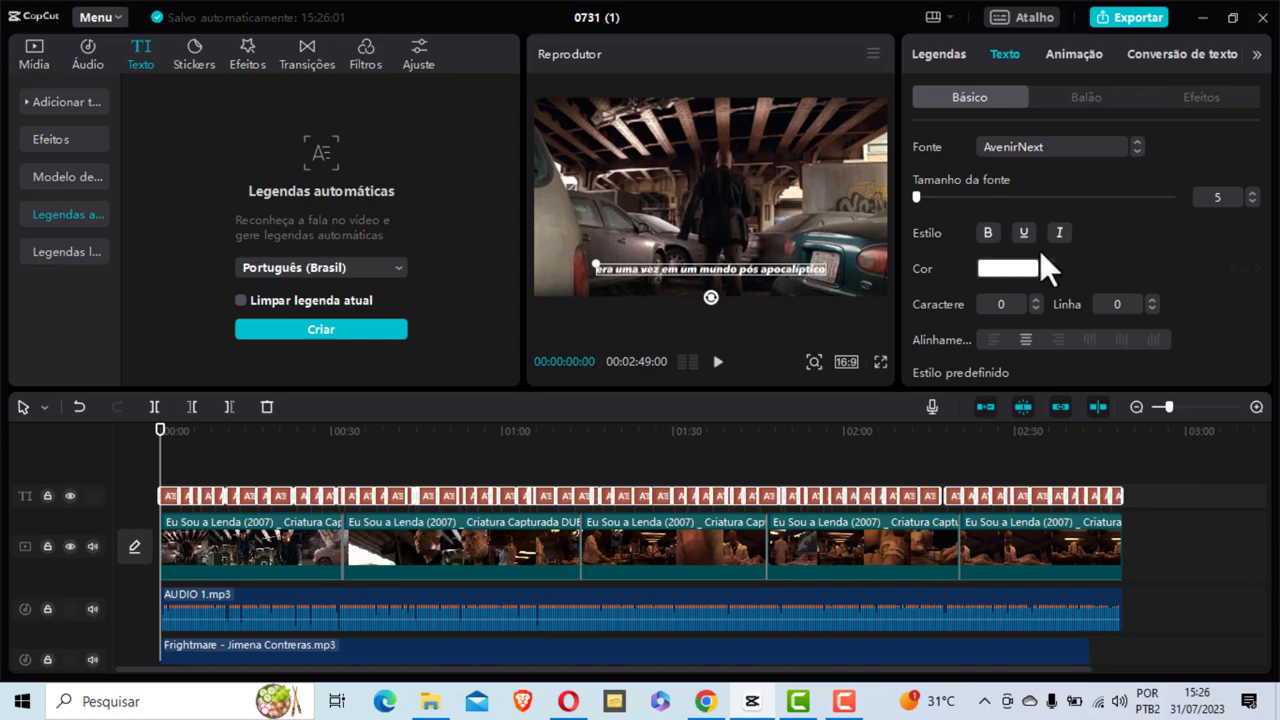
{"action": "scroll", "coordinate": [1020, 223], "scroll_direction": "down", "scroll_amount": 5}
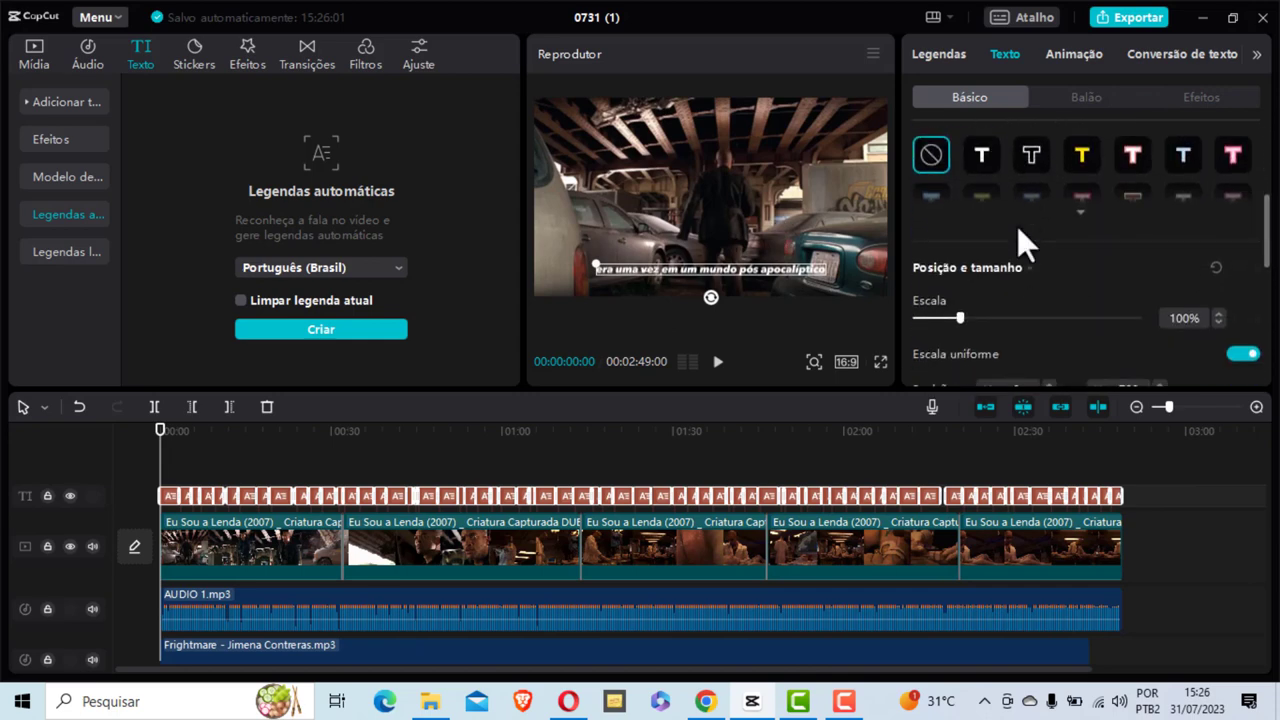
{"action": "scroll", "coordinate": [1017, 226], "scroll_direction": "up", "scroll_amount": 5}
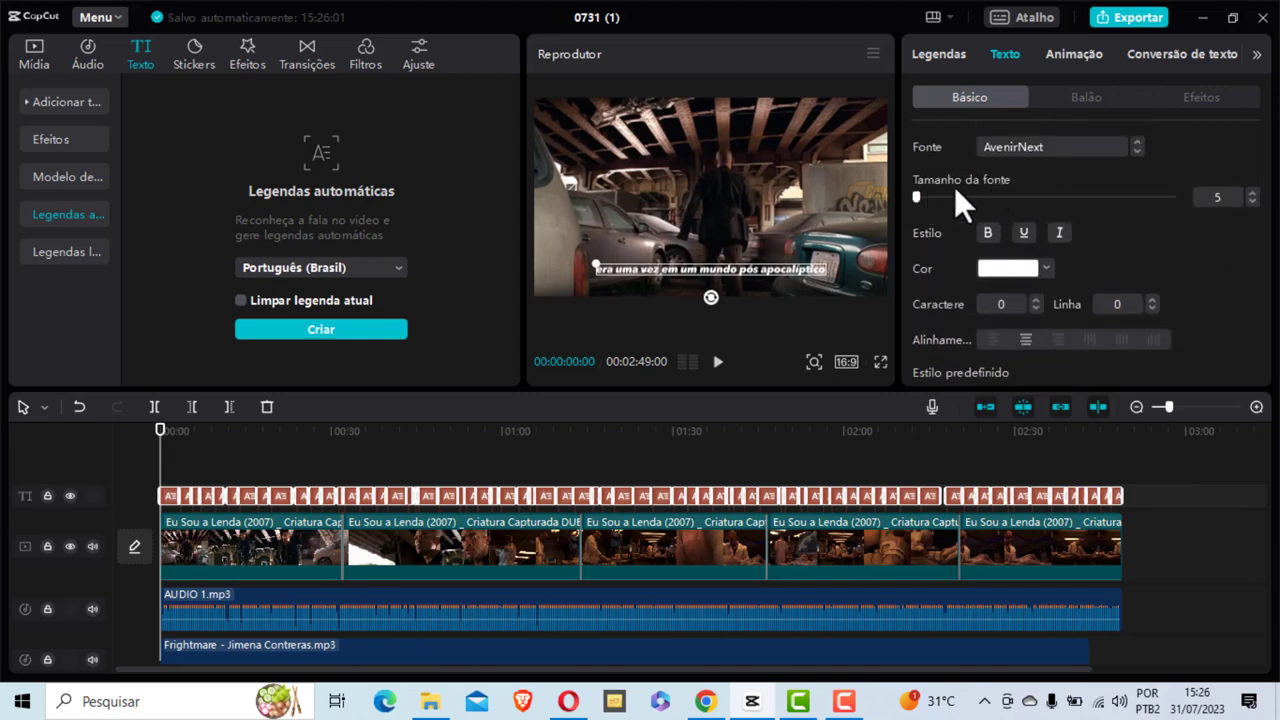
{"action": "left_click_drag", "start_coordinate": [918, 197], "coordinate": [918, 197]}
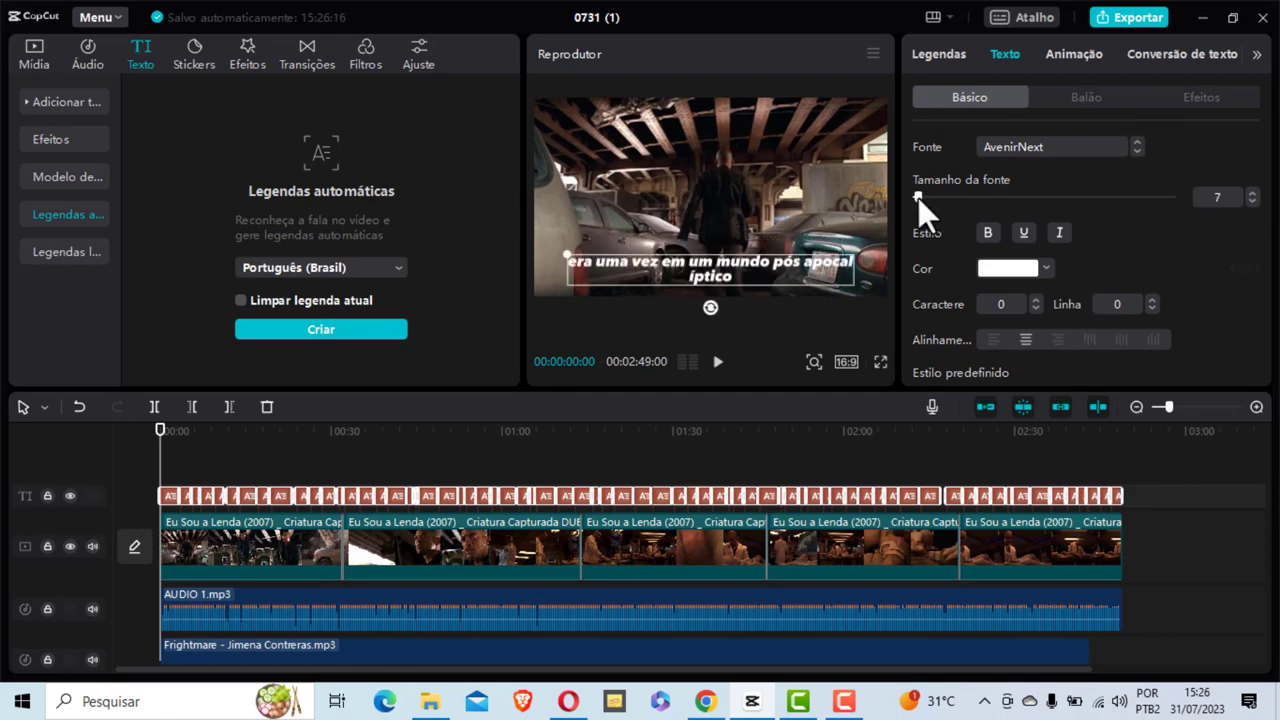
Try the plain white preset style on the captions, and apply the yellow preset with black outline instead.
{"action": "scroll", "coordinate": [991, 265], "scroll_direction": "down", "scroll_amount": 5}
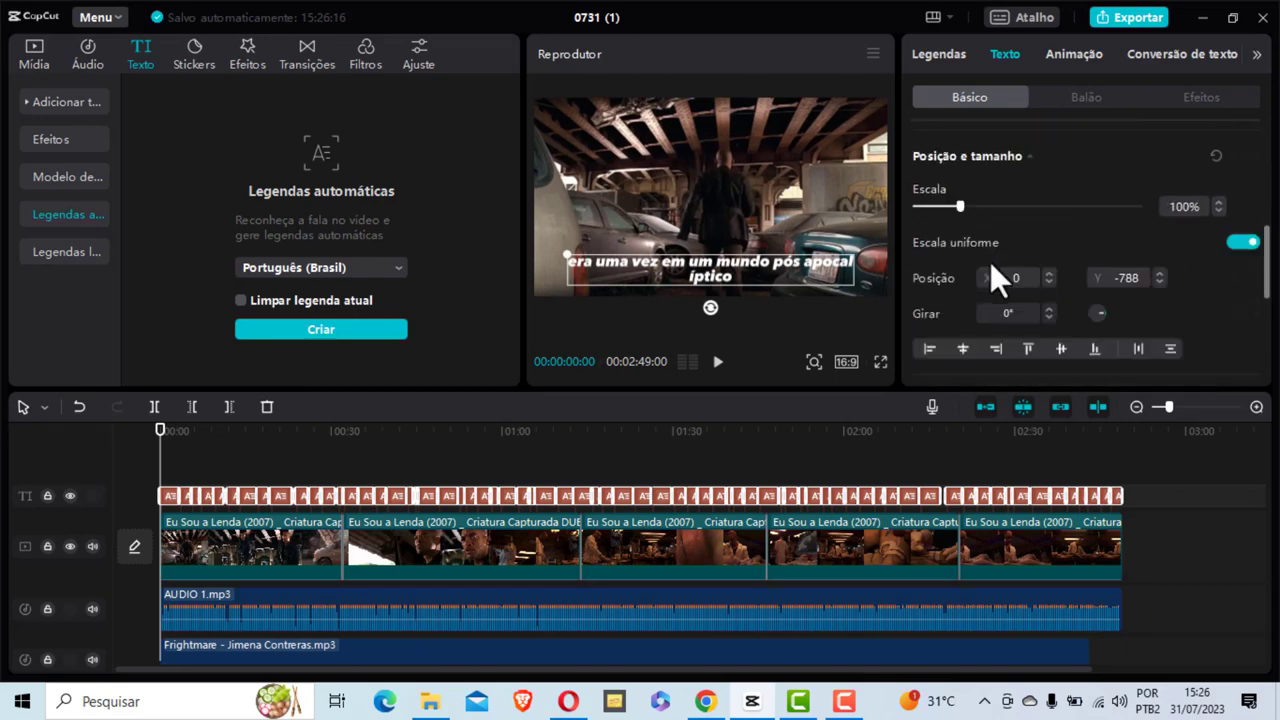
{"action": "scroll", "coordinate": [990, 262], "scroll_direction": "up", "scroll_amount": 4}
{"action": "scroll", "coordinate": [991, 262], "scroll_direction": "down", "scroll_amount": 3}
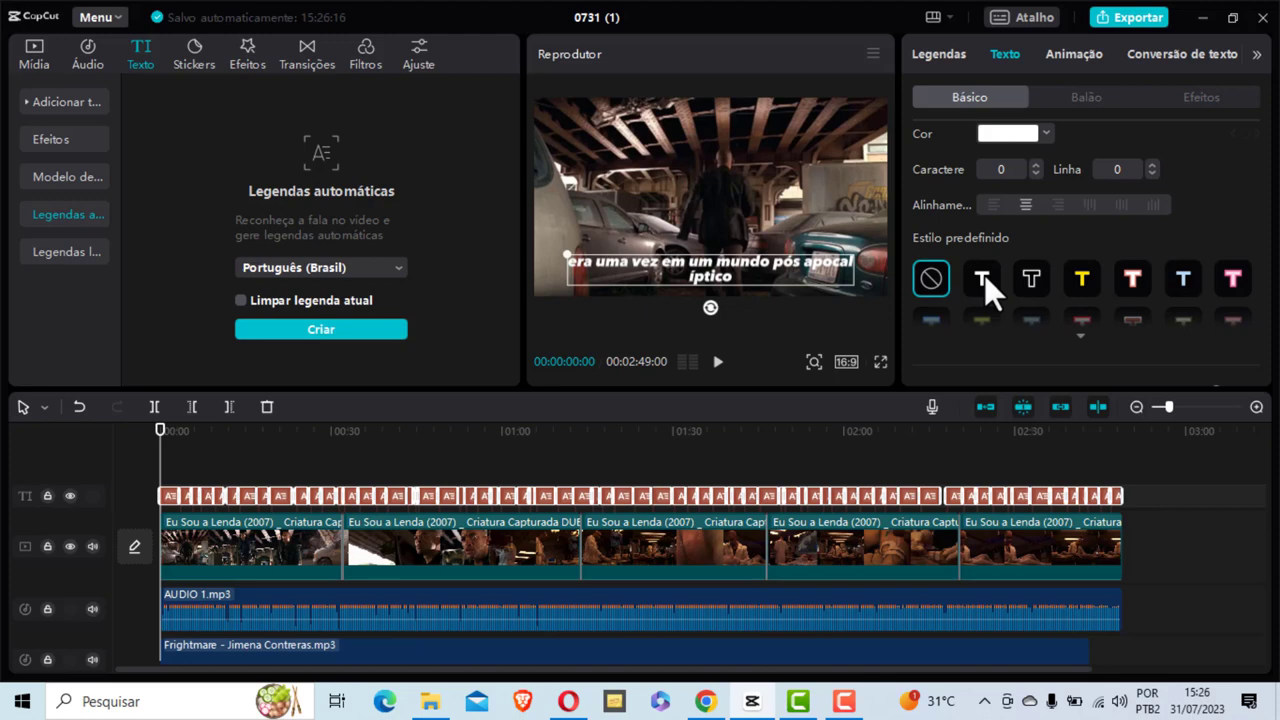
{"action": "left_click", "coordinate": [983, 279]}
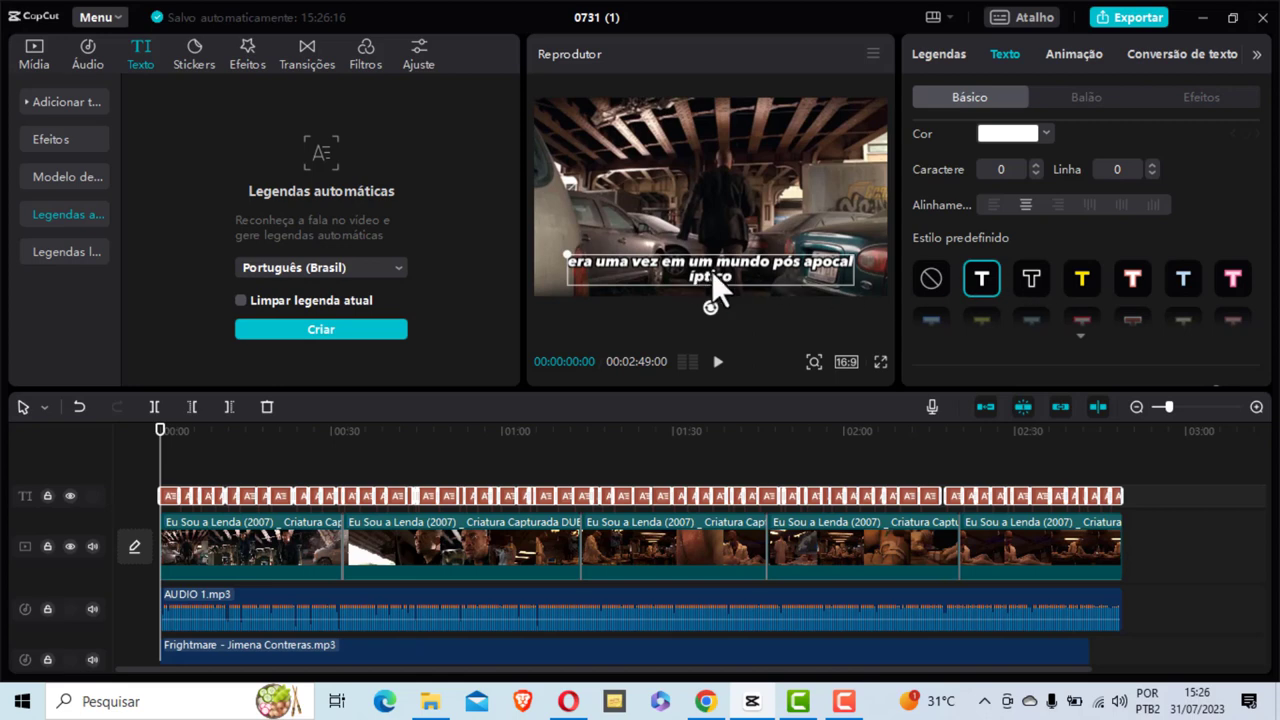
{"action": "left_click", "coordinate": [1080, 274]}
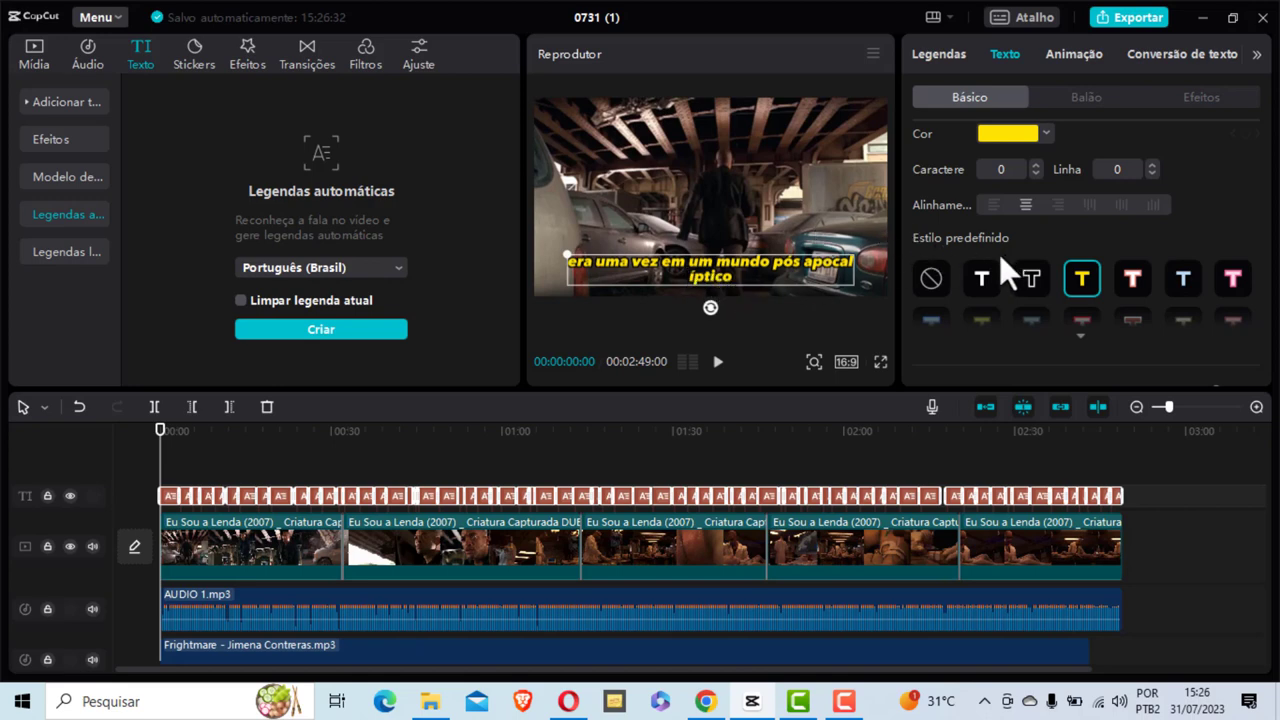
Look over the remaining caption text settings and play the video's opening to review the styled captions.
{"action": "scroll", "coordinate": [996, 256], "scroll_direction": "down", "scroll_amount": 5}
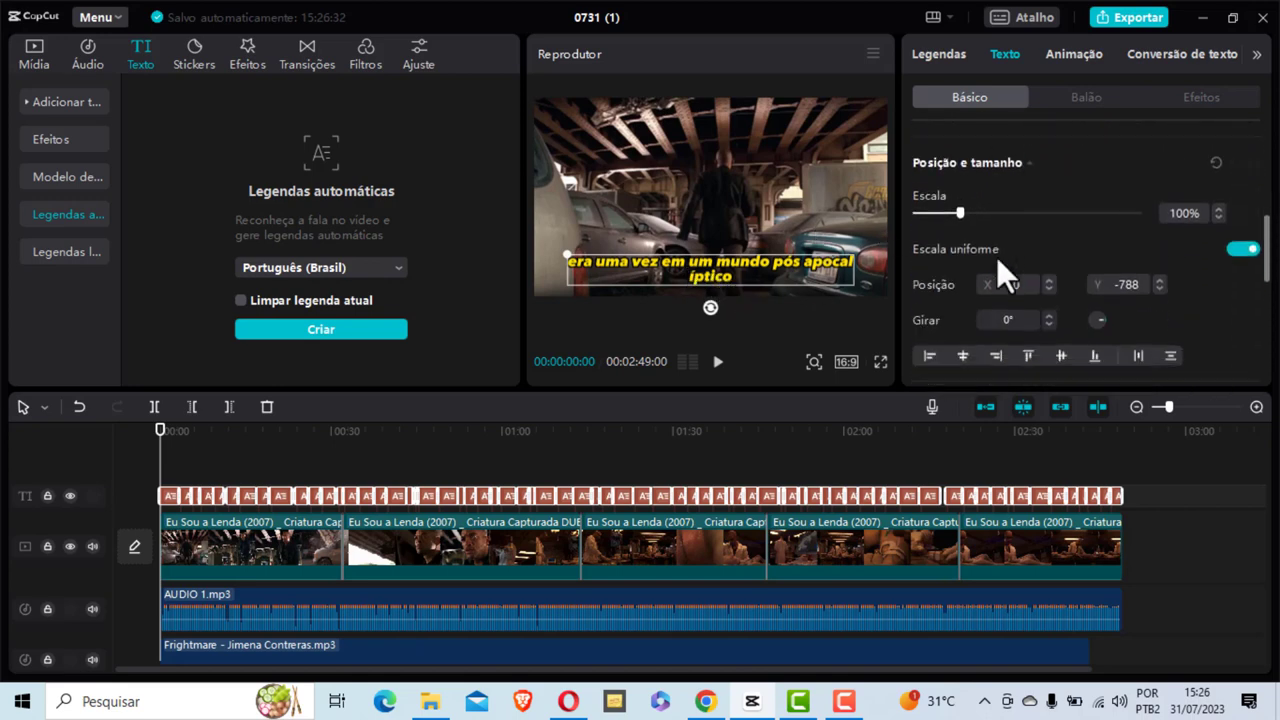
{"action": "scroll", "coordinate": [996, 256], "scroll_direction": "down", "scroll_amount": 4}
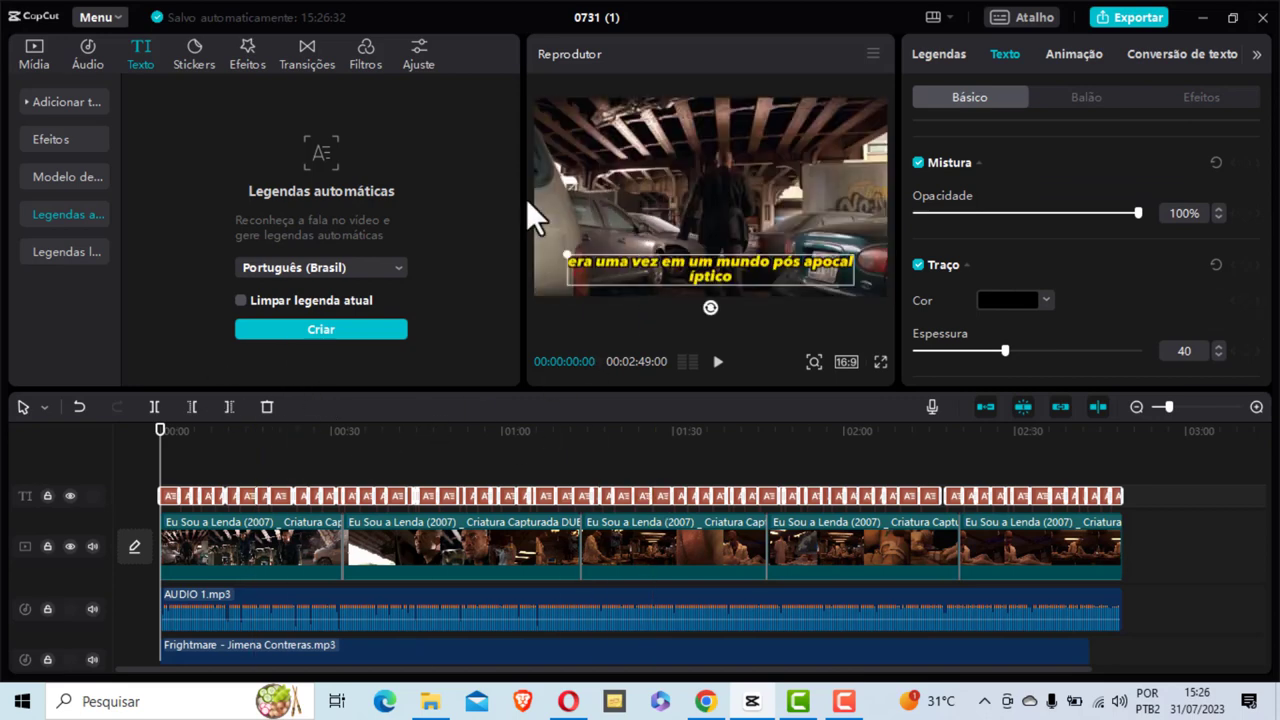
{"action": "left_click", "coordinate": [717, 362]}
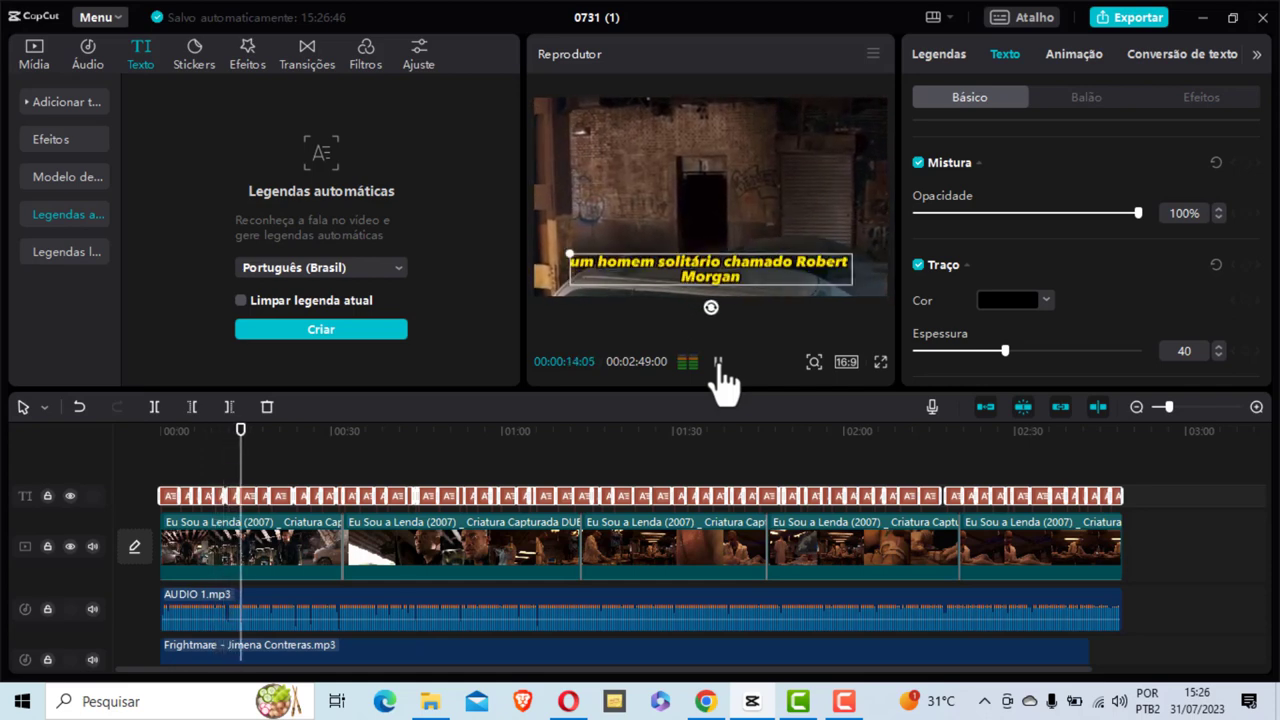
{"action": "left_click", "coordinate": [718, 363]}
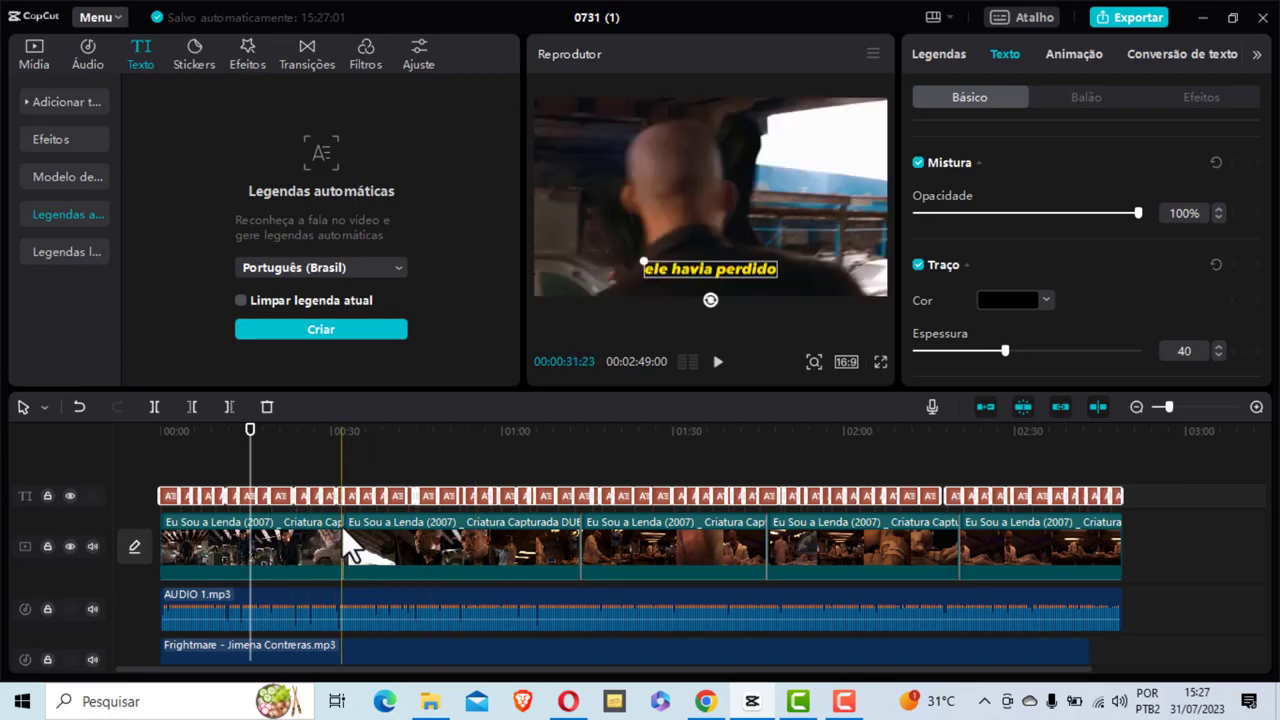
Add the Gire CCW II transition at the cut between the first and second video clips.
{"action": "left_click", "coordinate": [304, 47]}
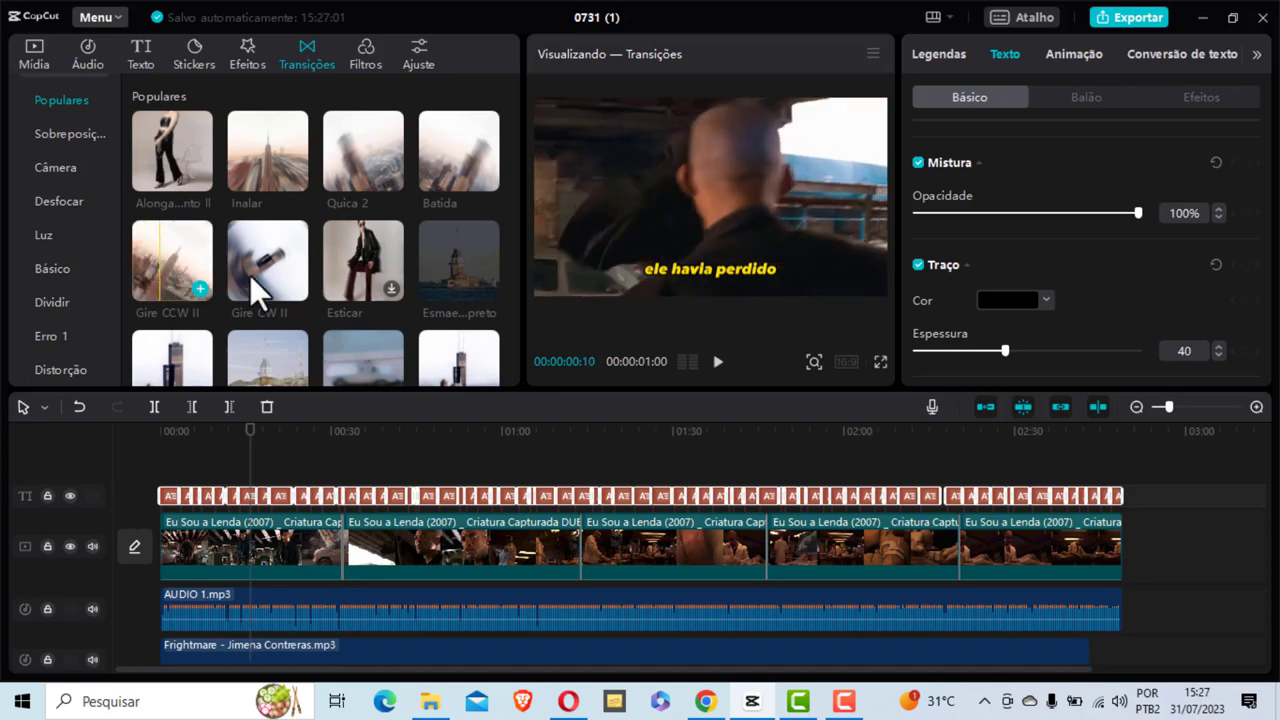
{"action": "left_click_drag", "start_coordinate": [257, 286], "coordinate": [354, 451]}
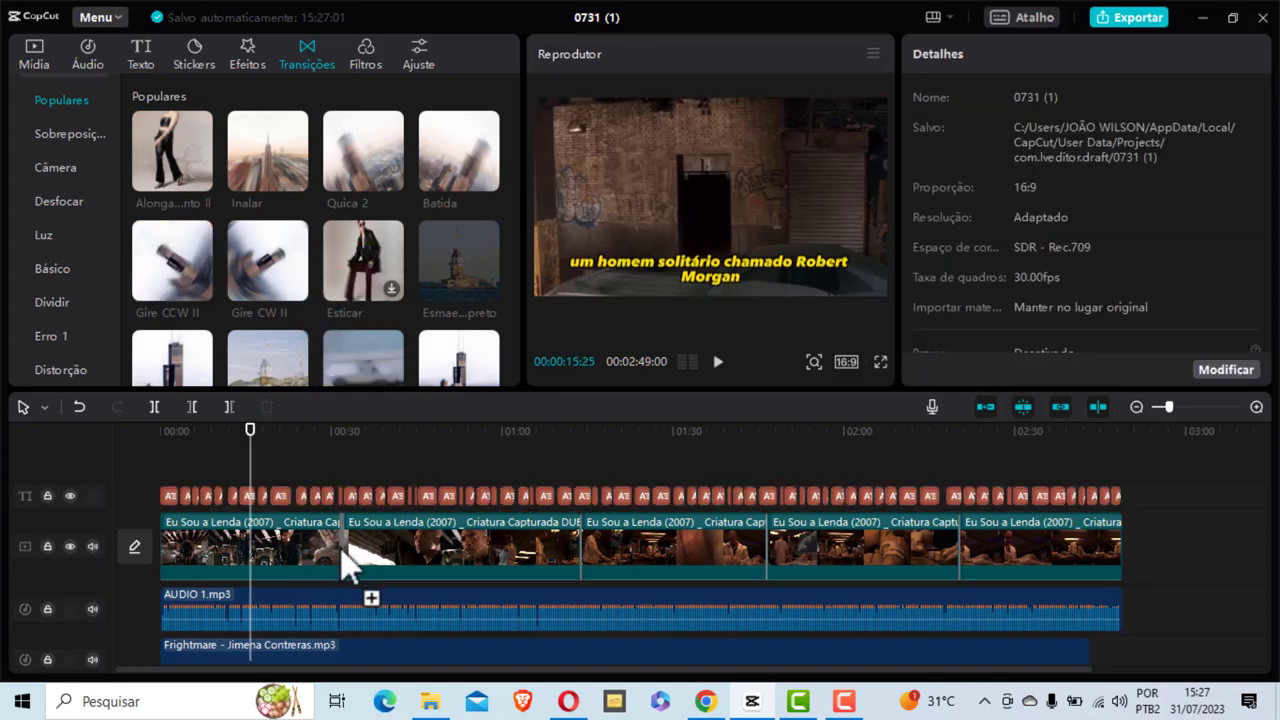
{"action": "left_click_drag", "start_coordinate": [343, 555], "coordinate": [343, 557]}
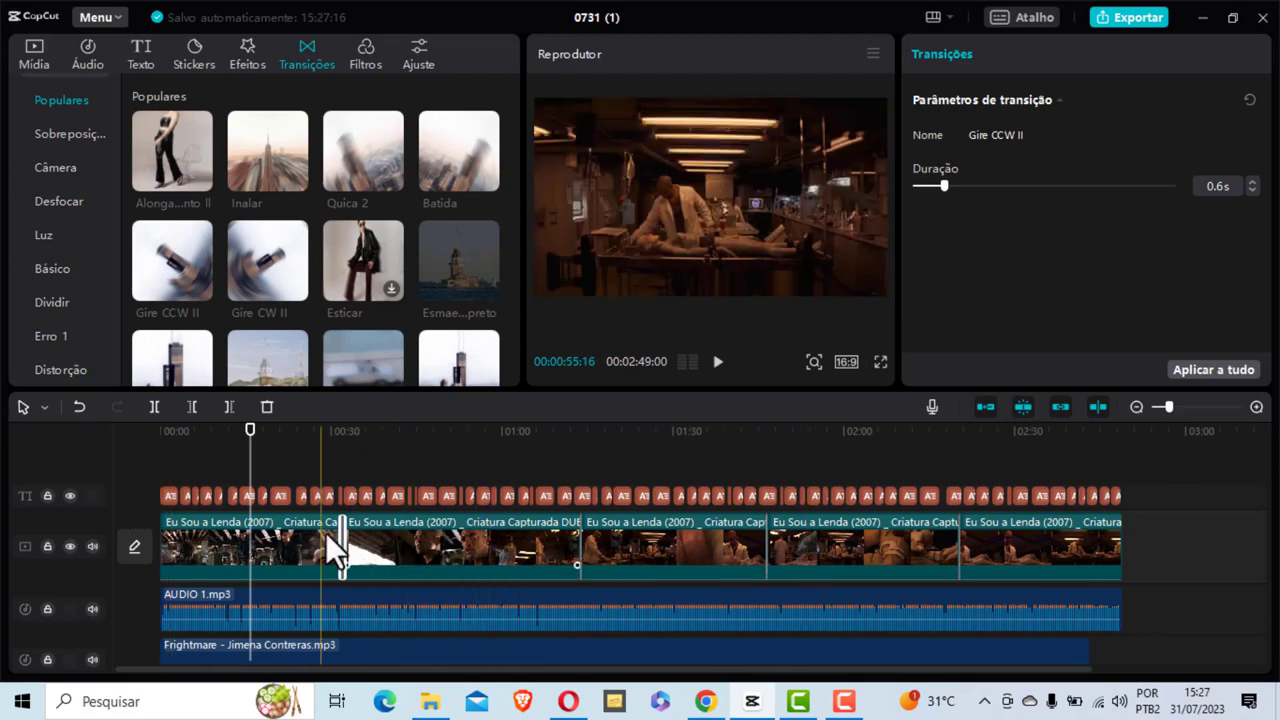
Split the first video clip at 00:00:13:26 and add the Esticar transition at the new cut.
{"action": "left_click_drag", "start_coordinate": [254, 466], "coordinate": [239, 496]}
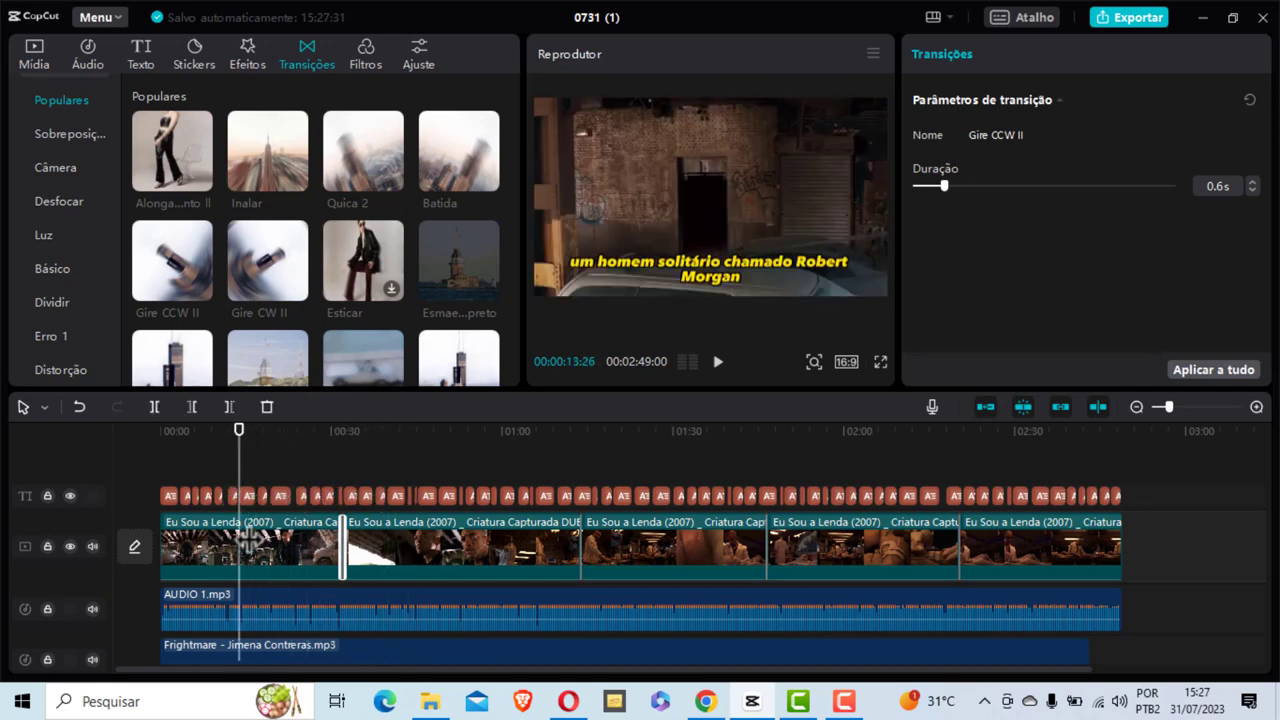
{"action": "left_click", "coordinate": [252, 546]}
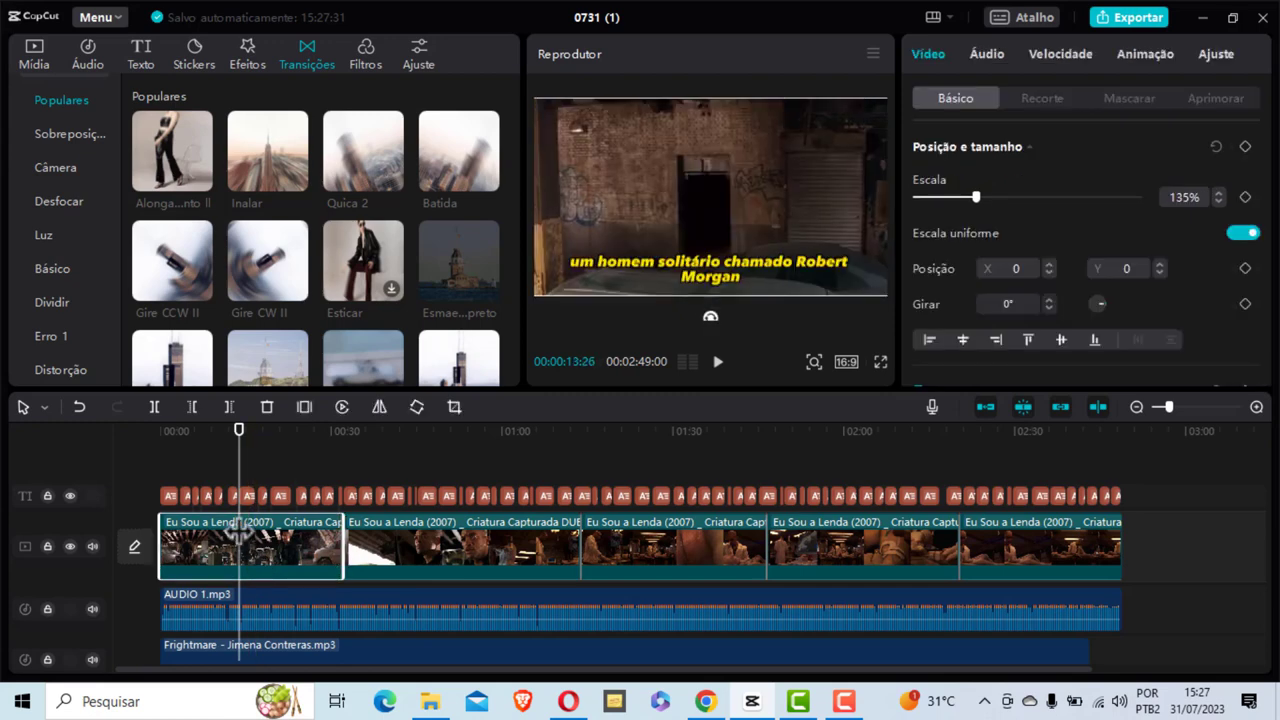
{"action": "left_click", "coordinate": [154, 408]}
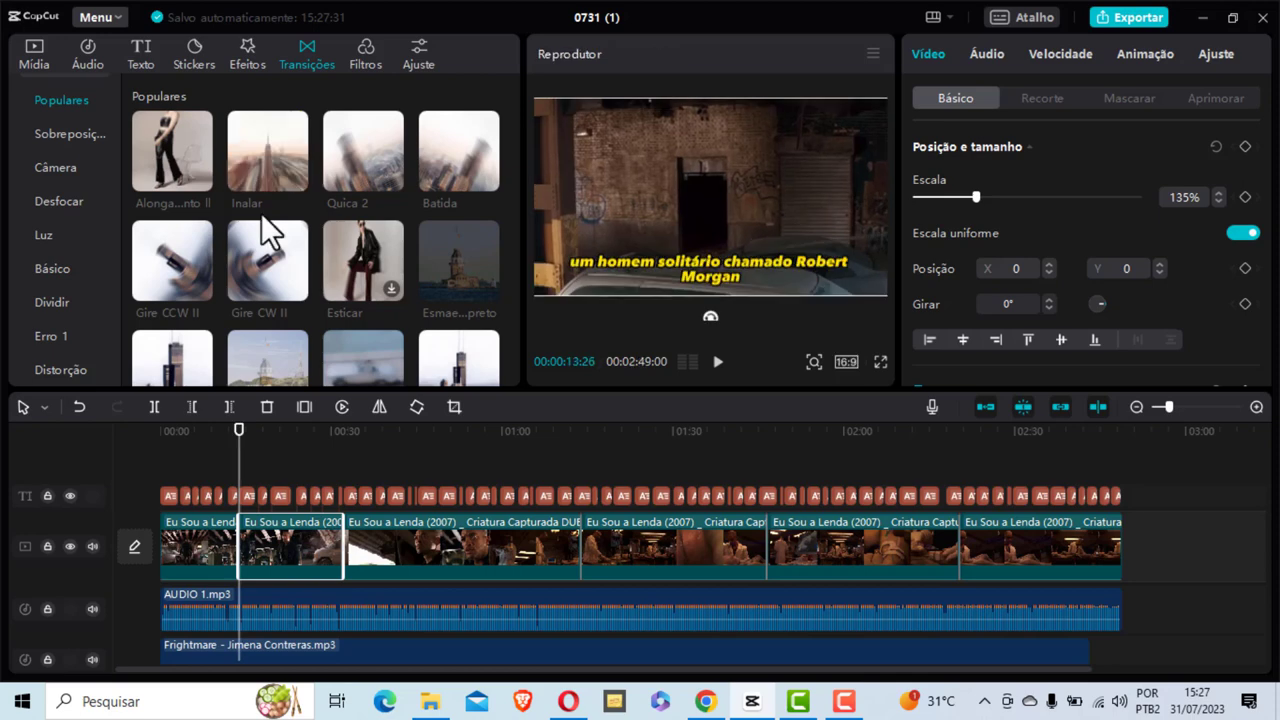
{"action": "left_click_drag", "start_coordinate": [369, 240], "coordinate": [235, 548]}
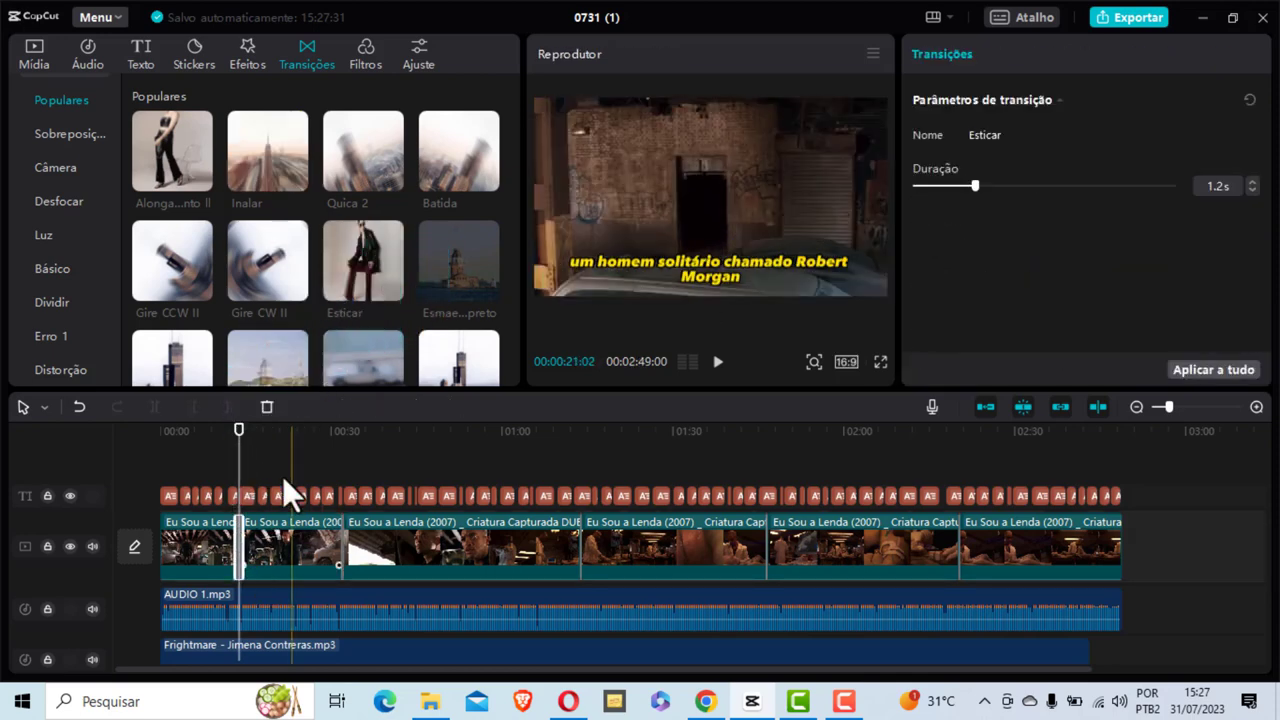
{"action": "left_click", "coordinate": [228, 467]}
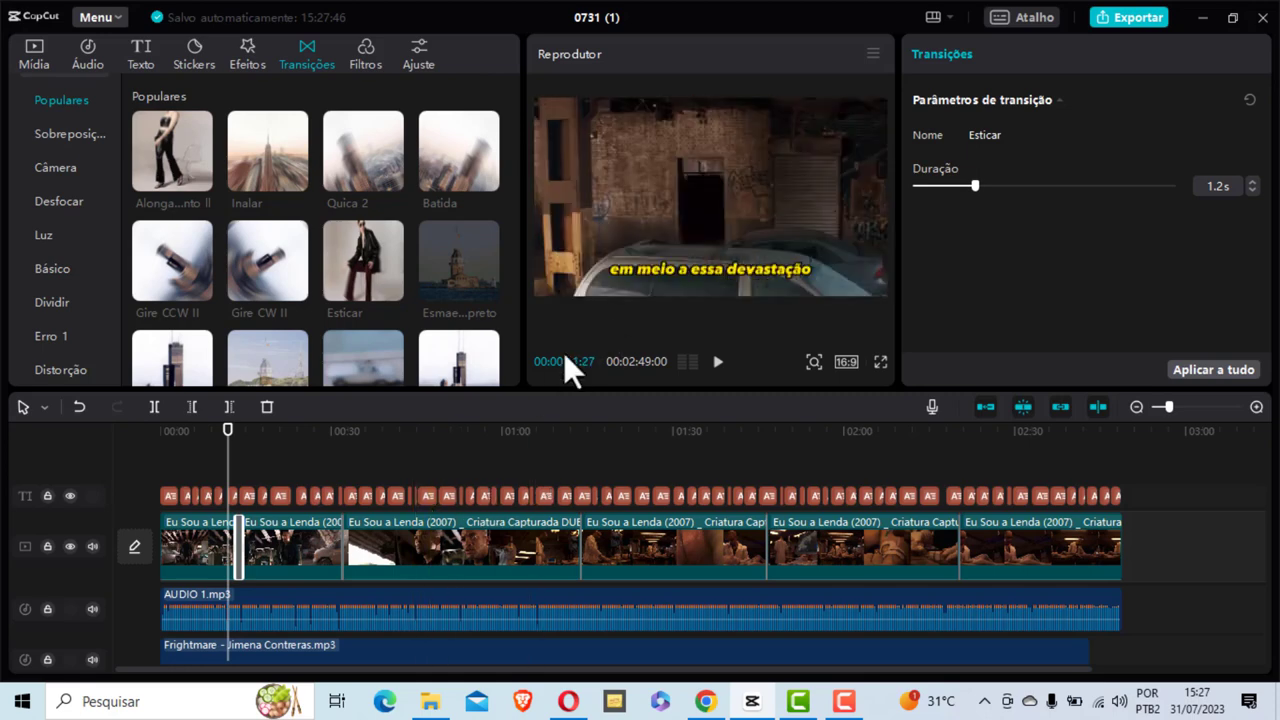
{"action": "scroll", "coordinate": [493, 477], "scroll_direction": "down", "scroll_amount": 1}
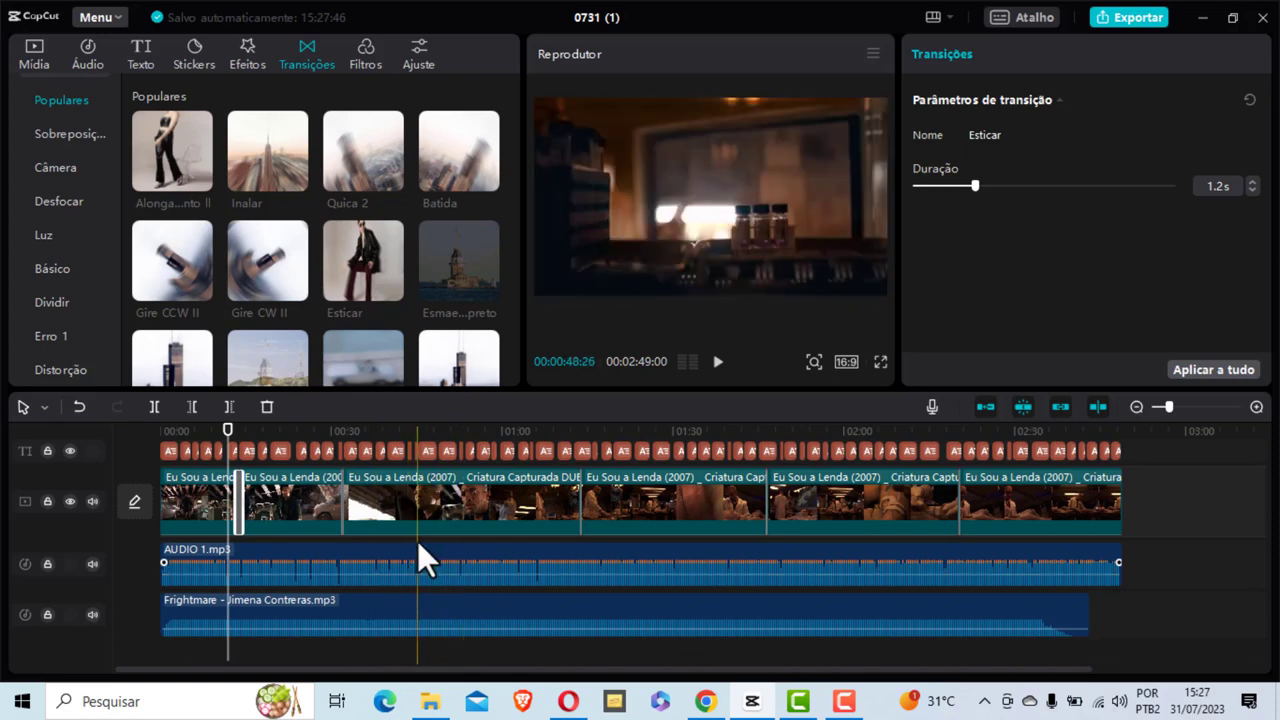
{"action": "scroll", "coordinate": [470, 558], "scroll_direction": "down", "scroll_amount": 1}
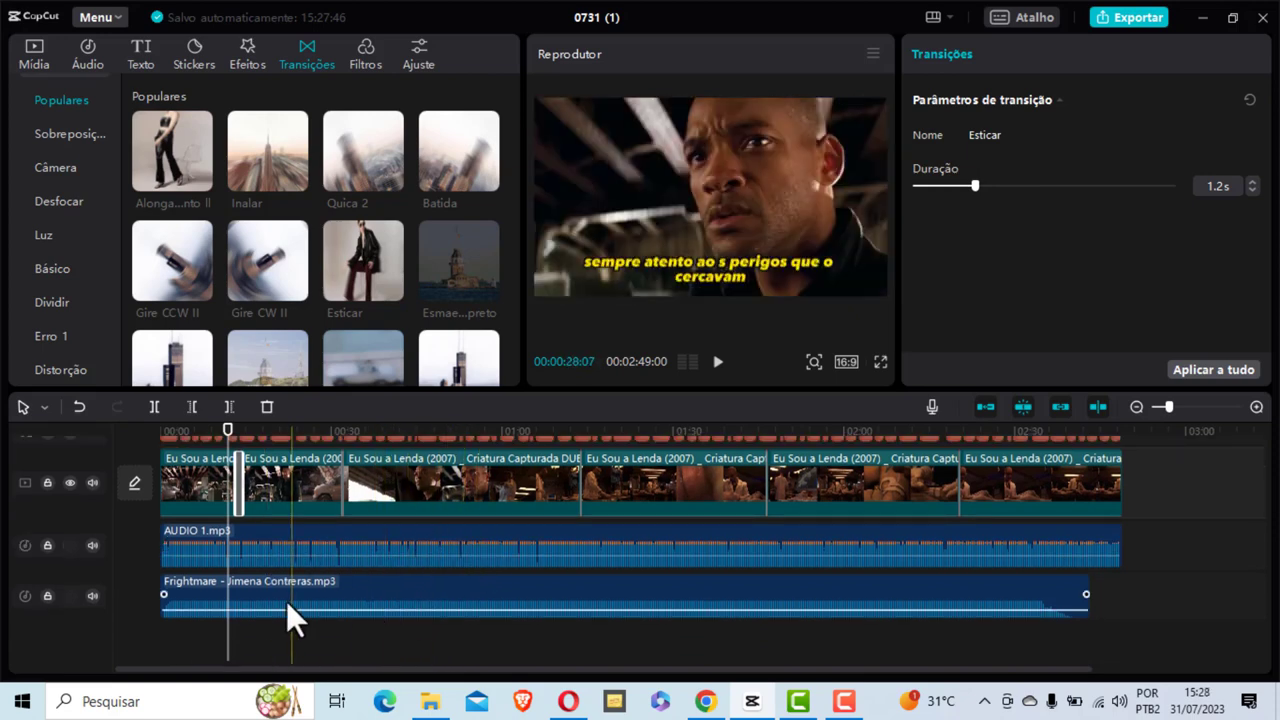
{"action": "scroll", "coordinate": [578, 545], "scroll_direction": "up", "scroll_amount": 1}
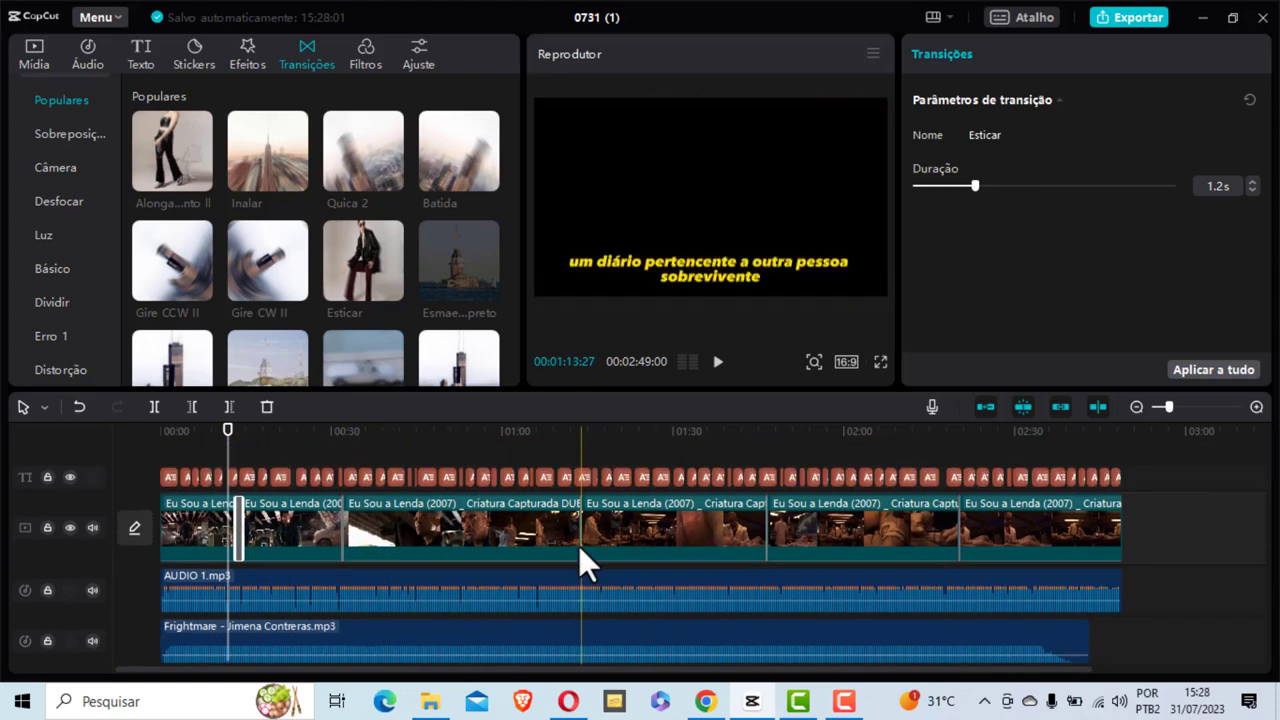